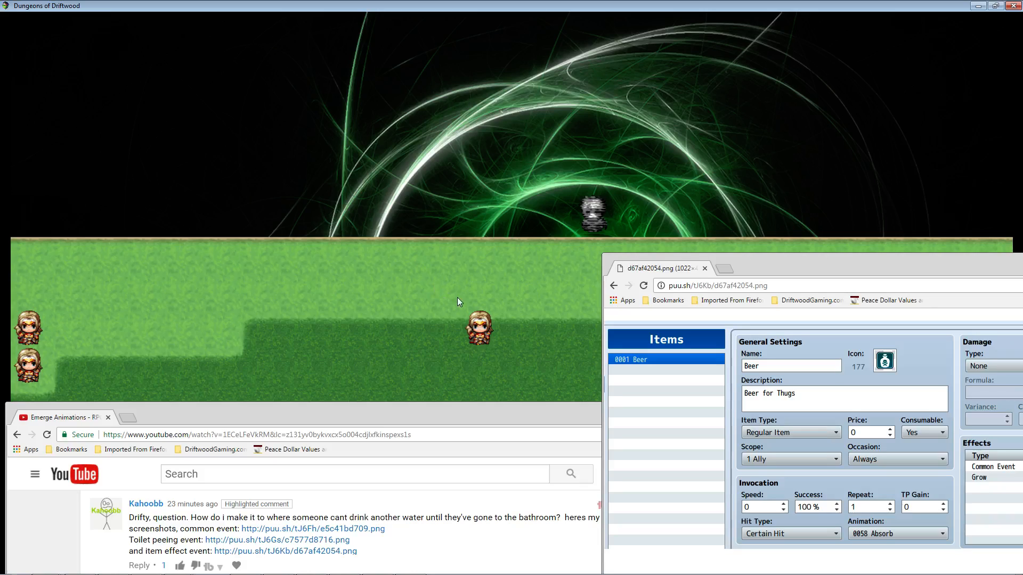
Step: Interact with the toilet in the playtest before the character has drunk any beer
click(469, 11)
key(Left)
key(Return)
key(Return)
key(Return)
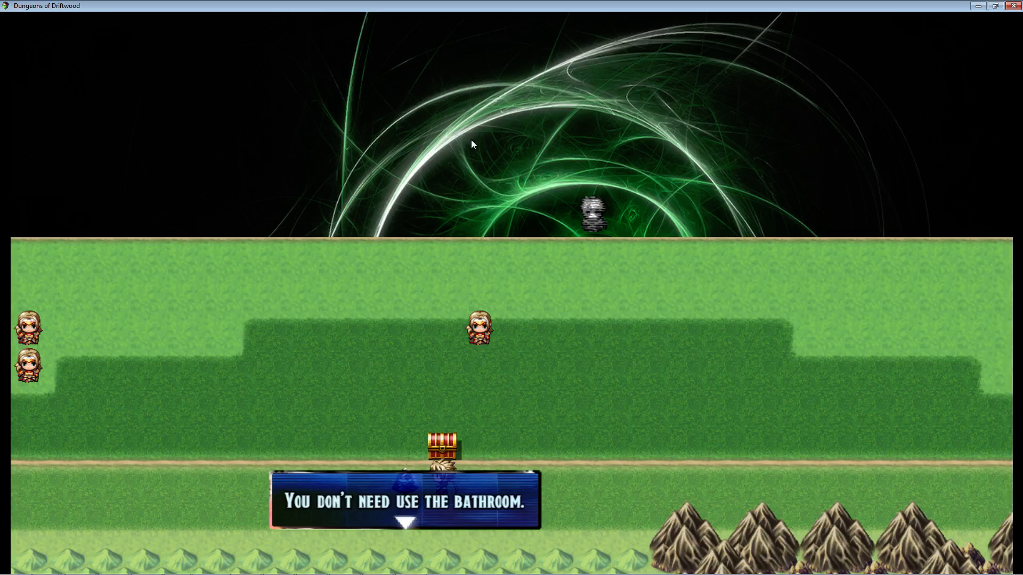
key(Return)
key(Left)
key(Return)
key(Return)
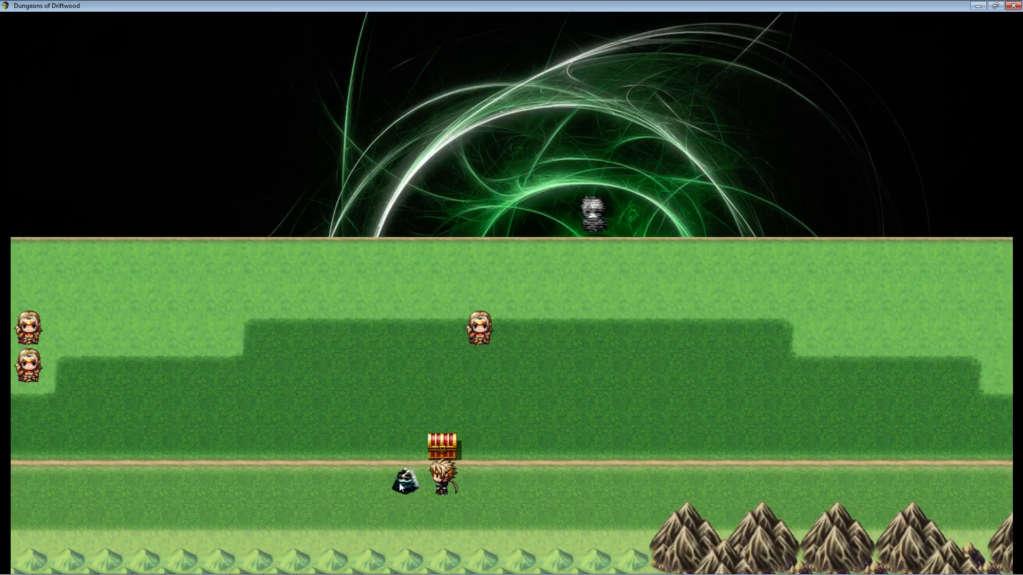
key(Return)
key(Return)
Step: Check Driftwood's Strength on the character status page before drinking a beer
key(Escape)
key(Down)
key(Down)
key(Down)
key(Down)
key(Return)
key(Return)
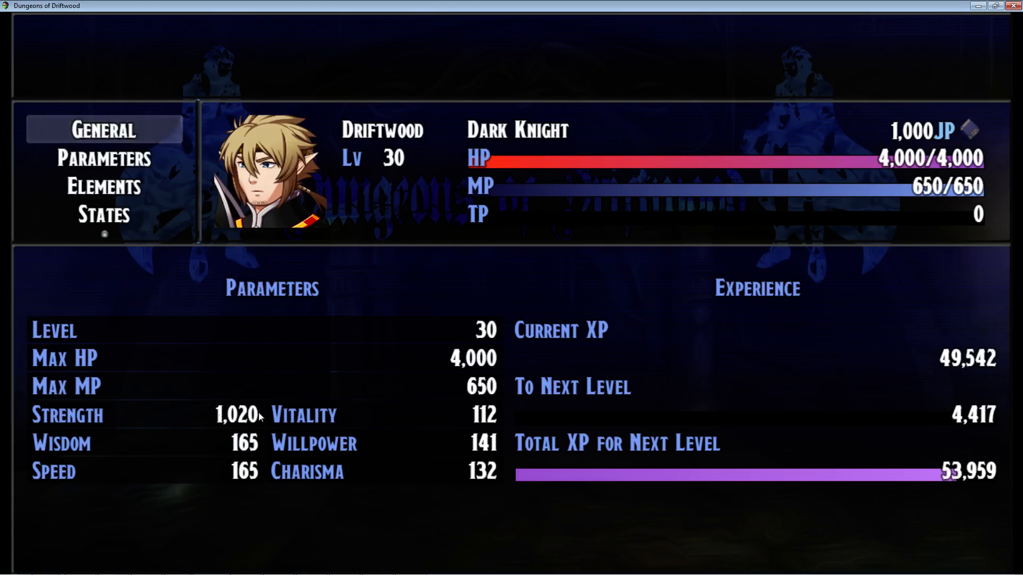
key(Escape)
Step: Use one Beer from the inventory on Driftwood
key(Up)
key(Up)
key(Up)
key(Up)
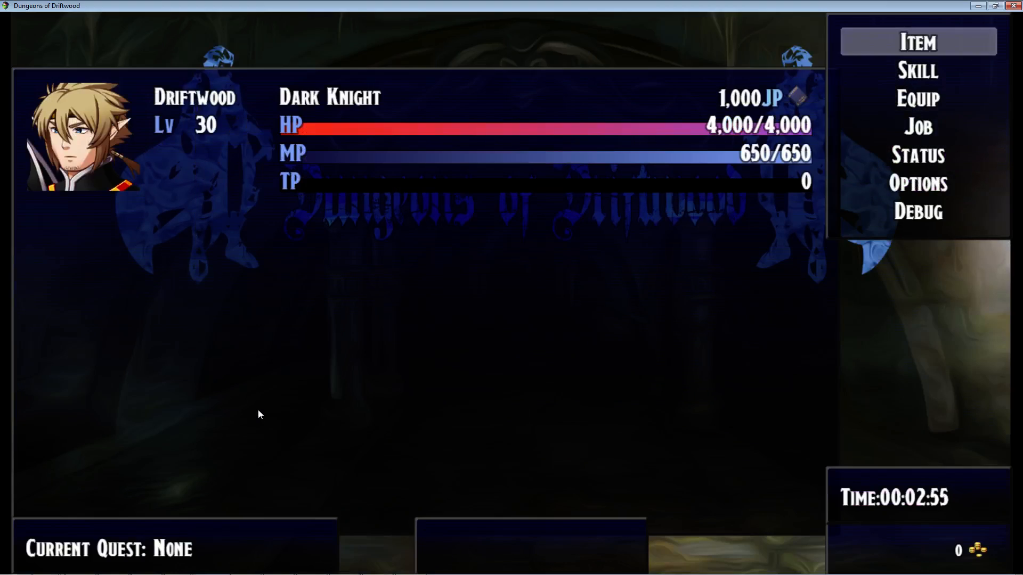
key(Escape)
key(Return)
key(Return)
key(Escape)
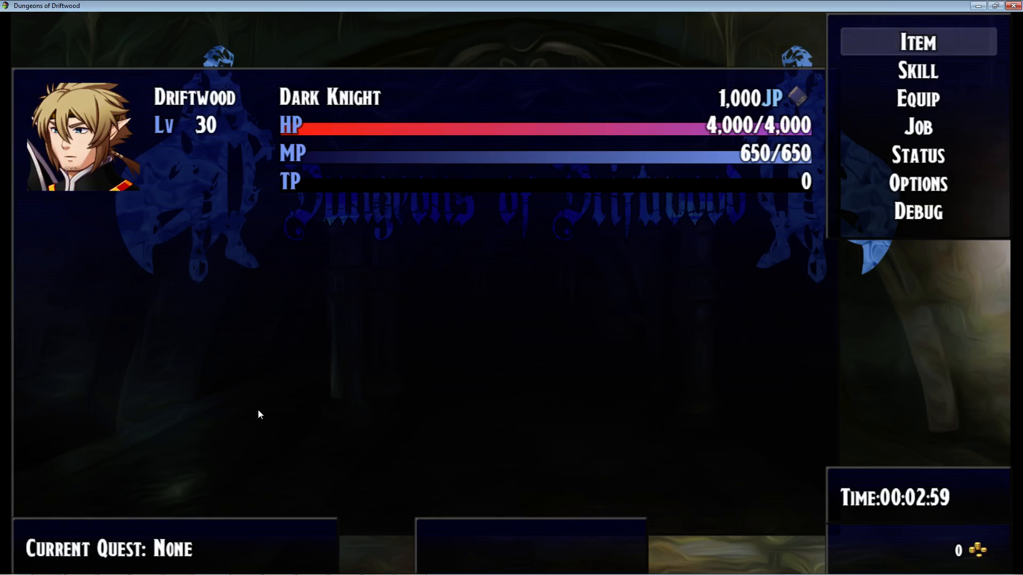
key(Return)
key(Return)
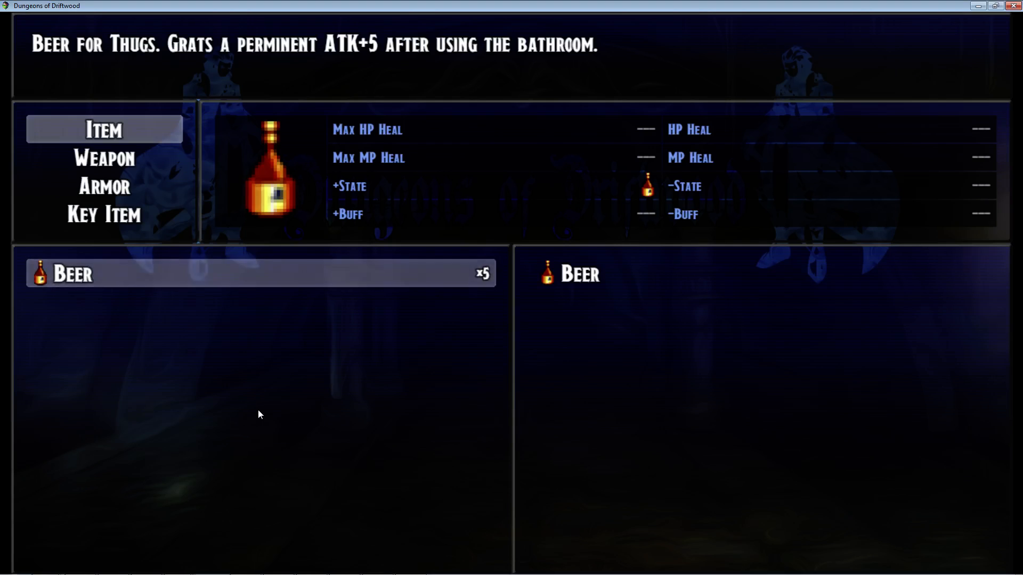
key(Return)
key(Return)
key(Return)
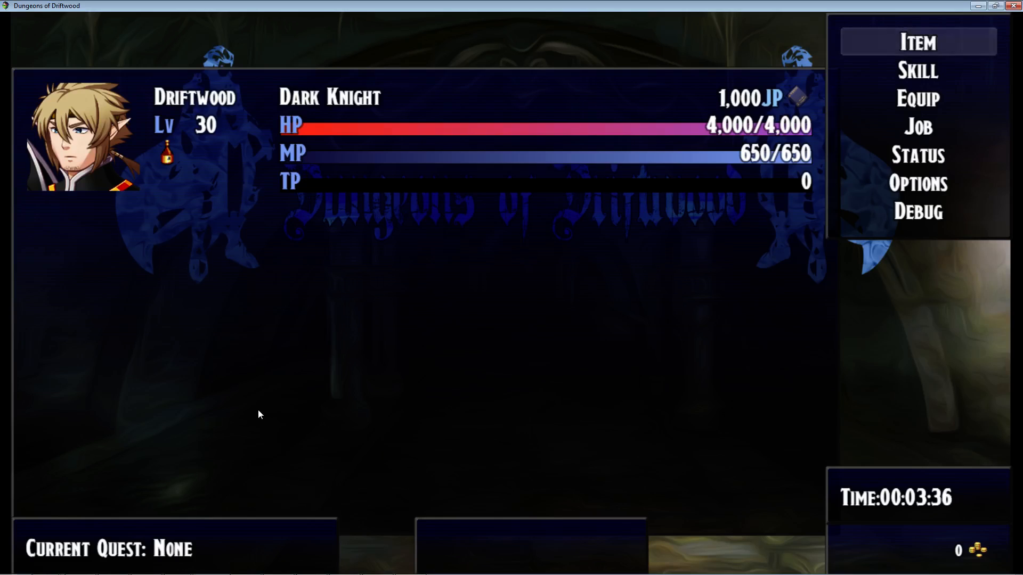
Step: Try to use a second Beer on Driftwood before visiting the toilet
key(Down)
key(Up)
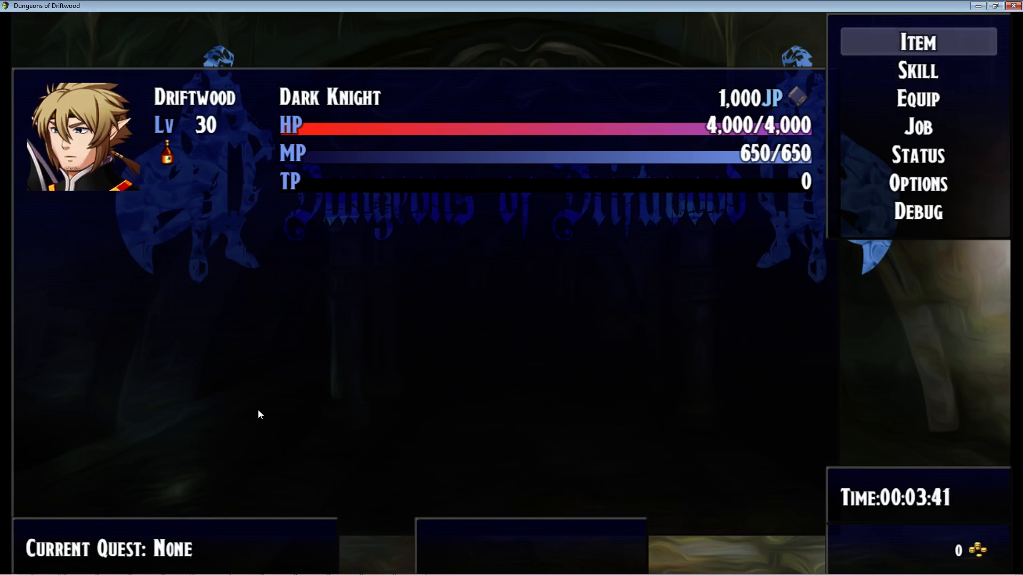
key(Return)
key(Return)
key(Return)
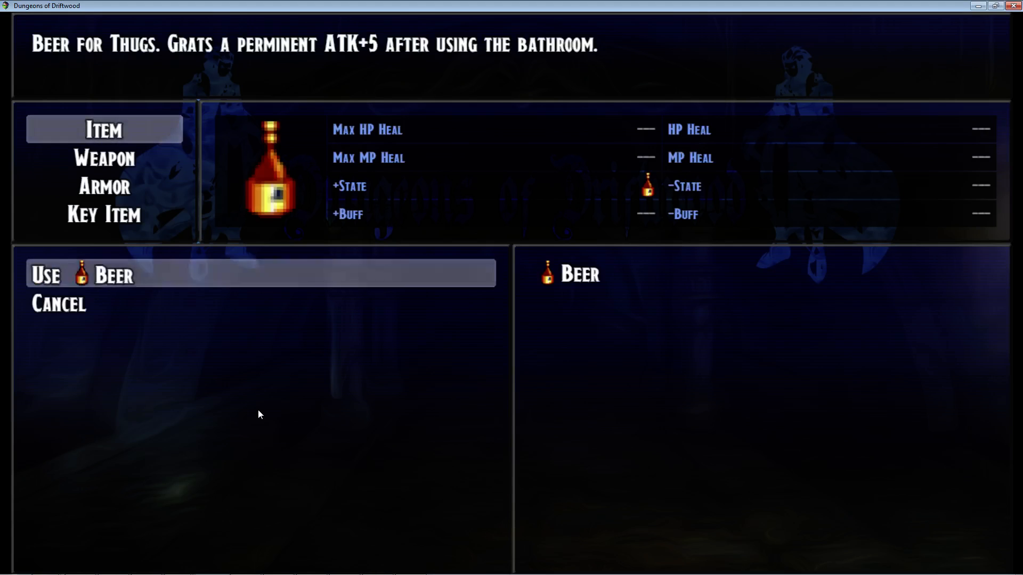
key(Return)
key(Return)
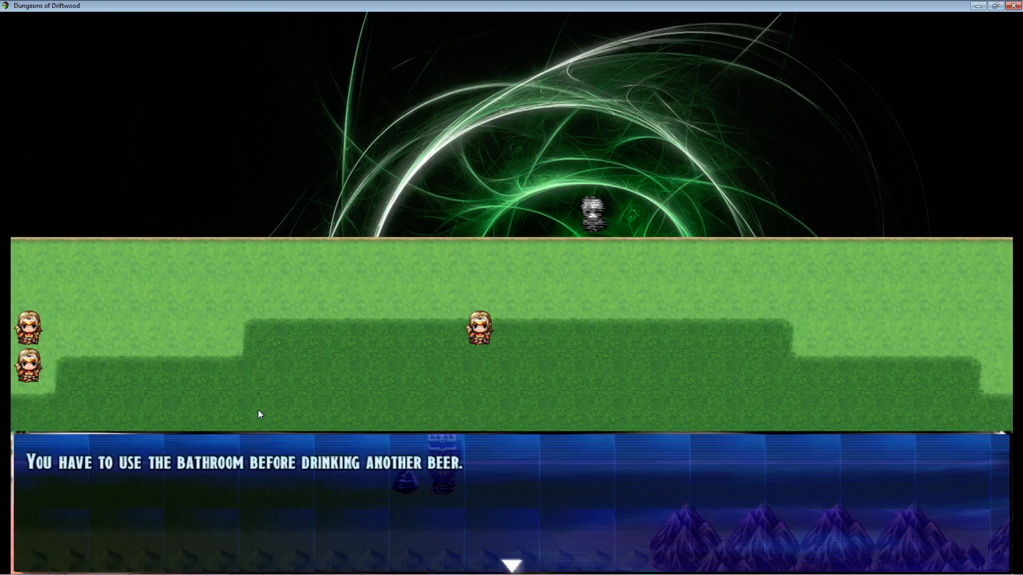
key(Return)
Step: Return to the map and interact with the toilet twice in a row
key(Escape)
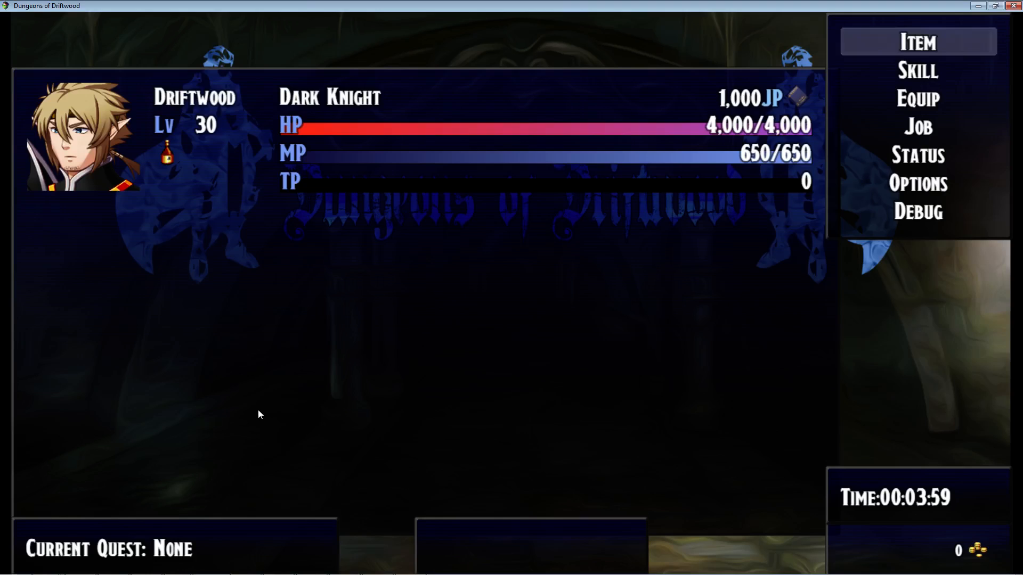
key(Escape)
key(Return)
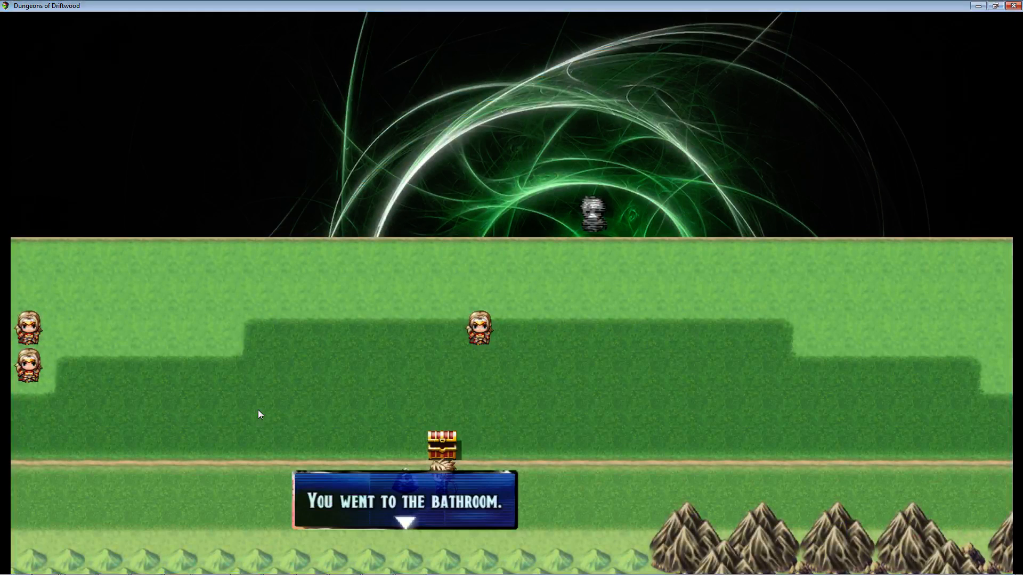
key(Return)
key(Return)
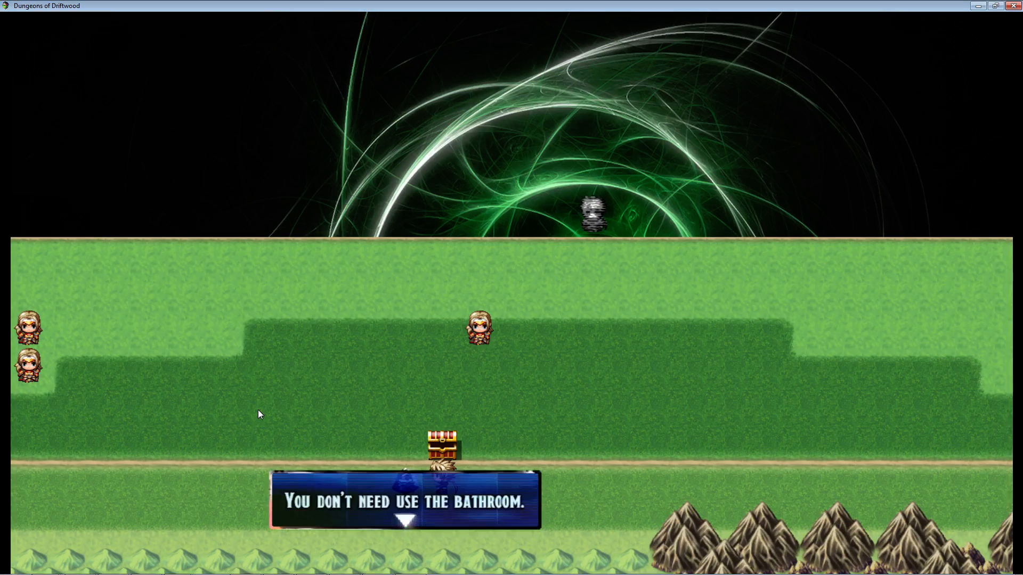
key(Return)
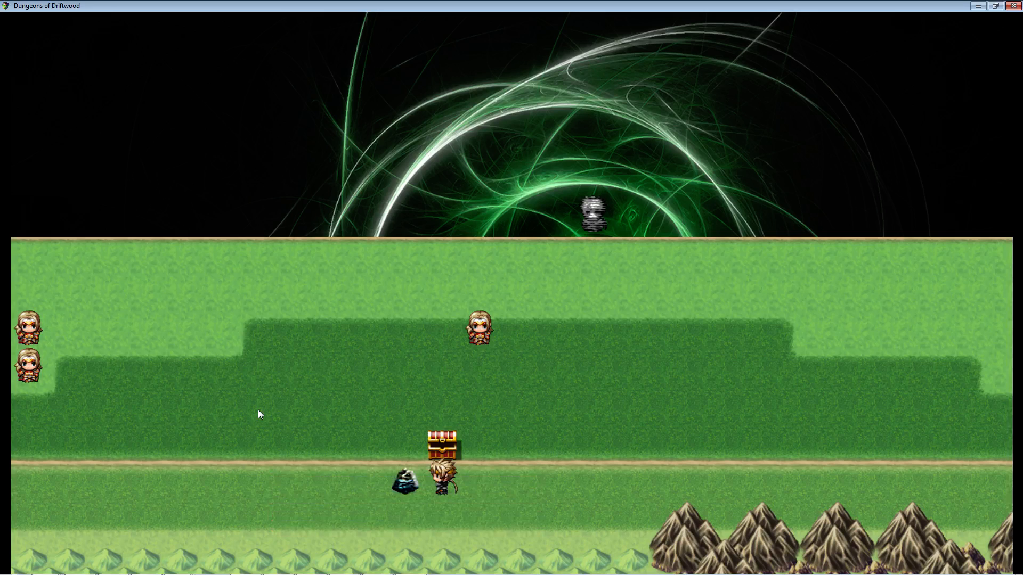
Step: Check Driftwood's Strength on the status page again after the toilet visit
key(Escape)
key(Down)
key(Down)
key(Down)
key(Down)
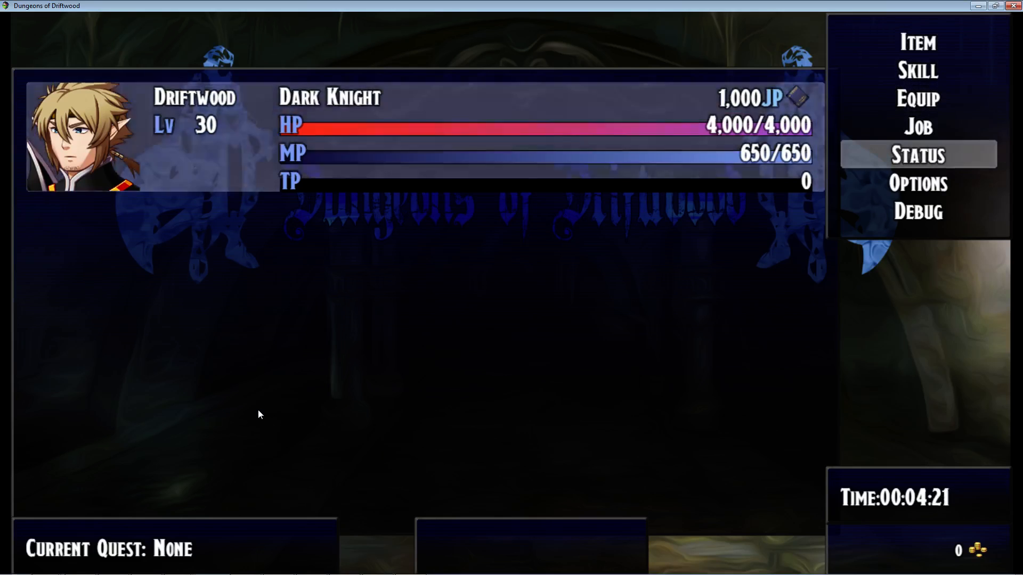
key(Return)
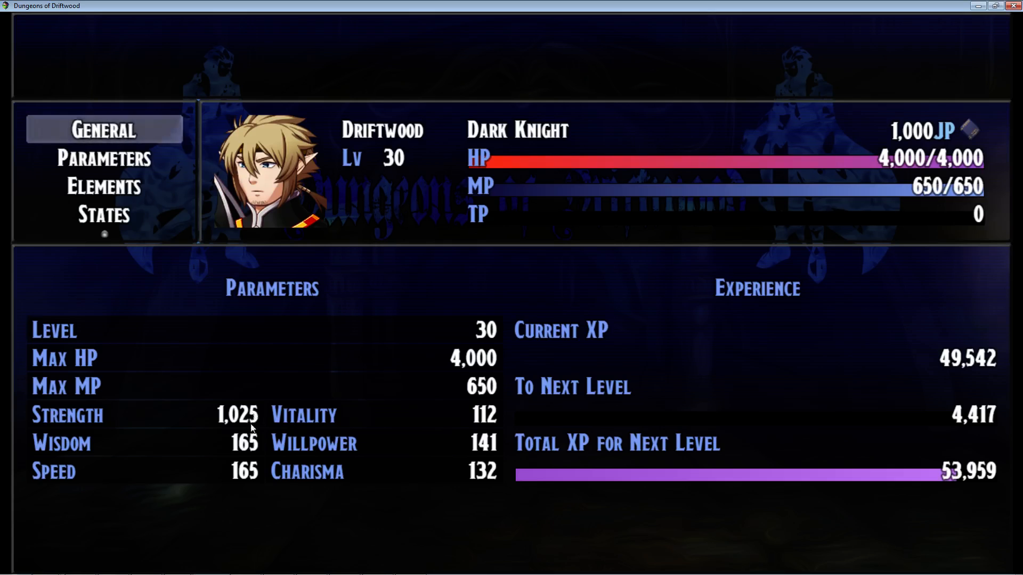
key(Escape)
Step: Use another Beer on Driftwood and reopen the main menu to check the state icon
key(Up)
key(Up)
key(Up)
key(Up)
key(Return)
key(Return)
key(Return)
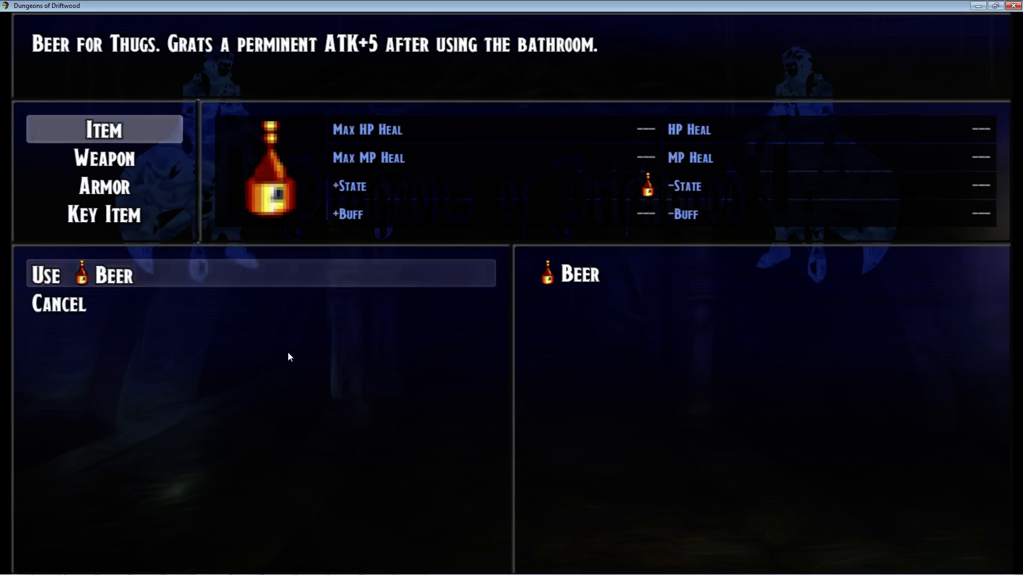
key(Return)
key(Return)
key(Escape)
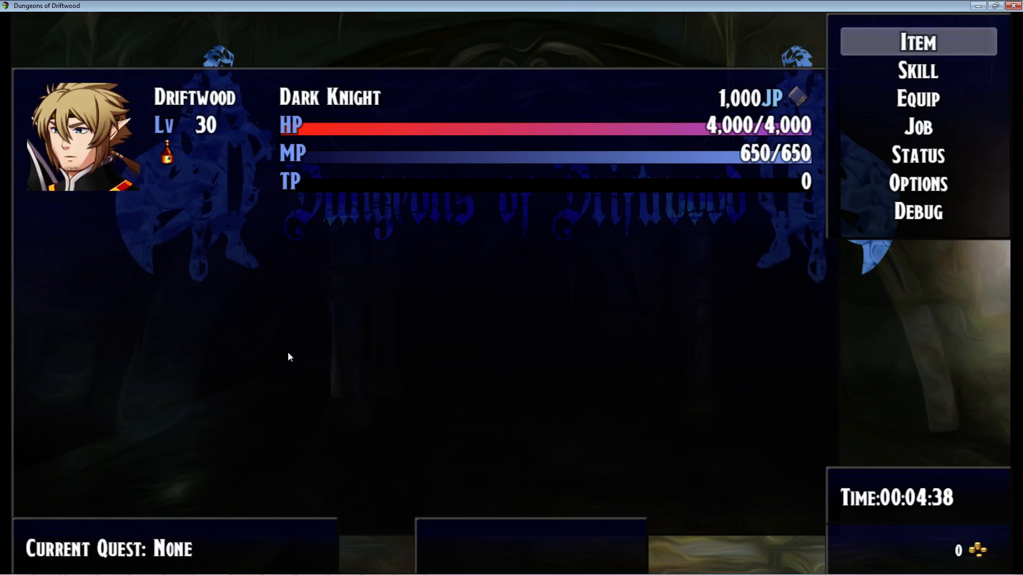
Step: Try to drink one more Beer while still under the beer state, and use the toilet on the map
key(Return)
key(Return)
key(Return)
key(Return)
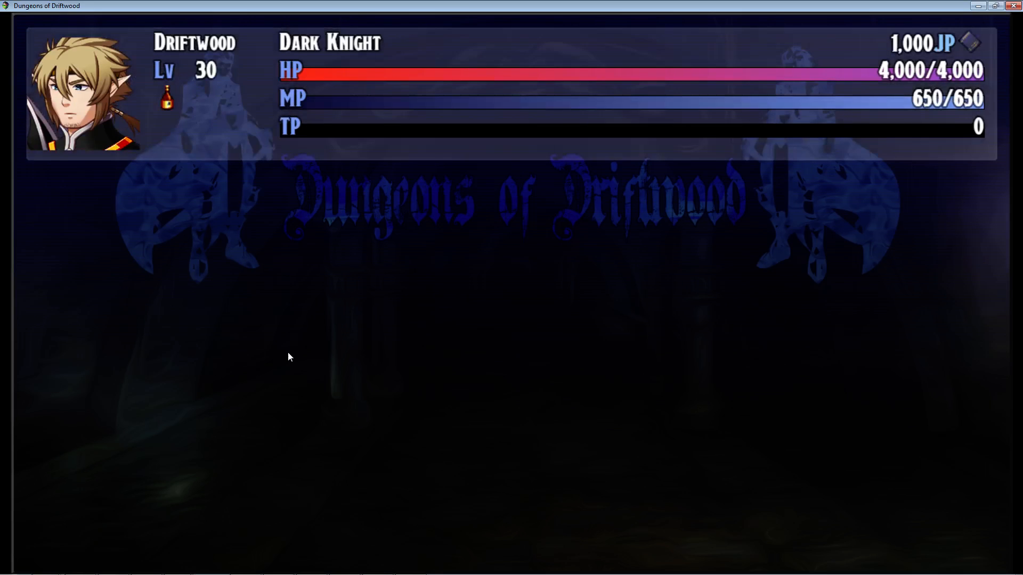
key(Return)
key(Return)
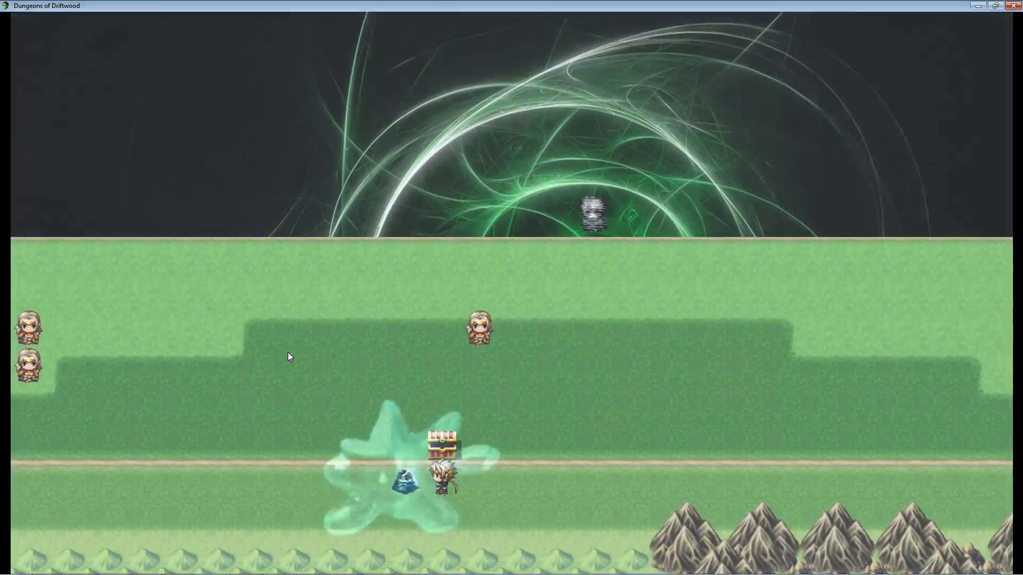
key(Return)
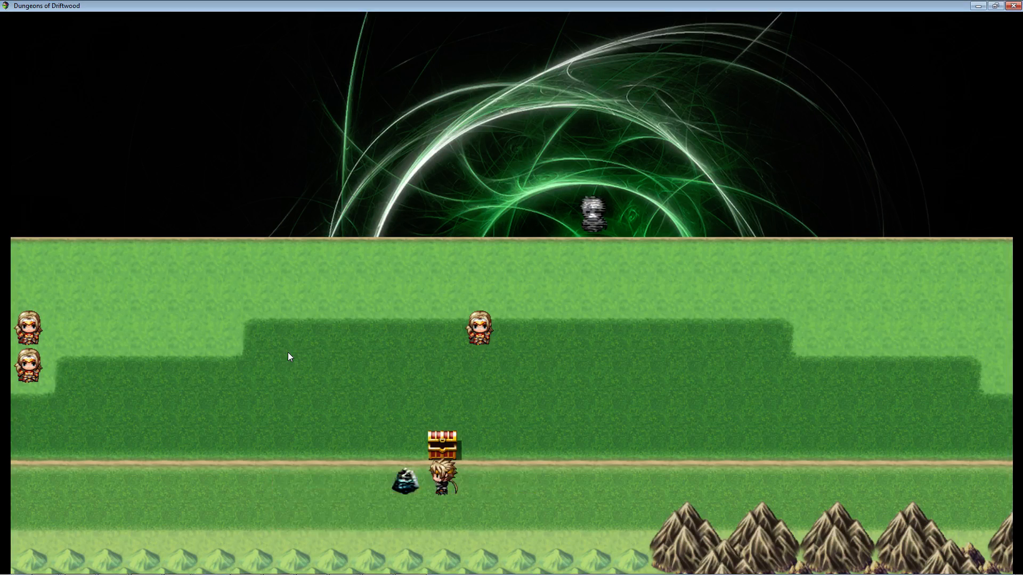
Step: Repeat the test by using a Beer on Driftwood and interacting with the toilet again
key(Escape)
key(Return)
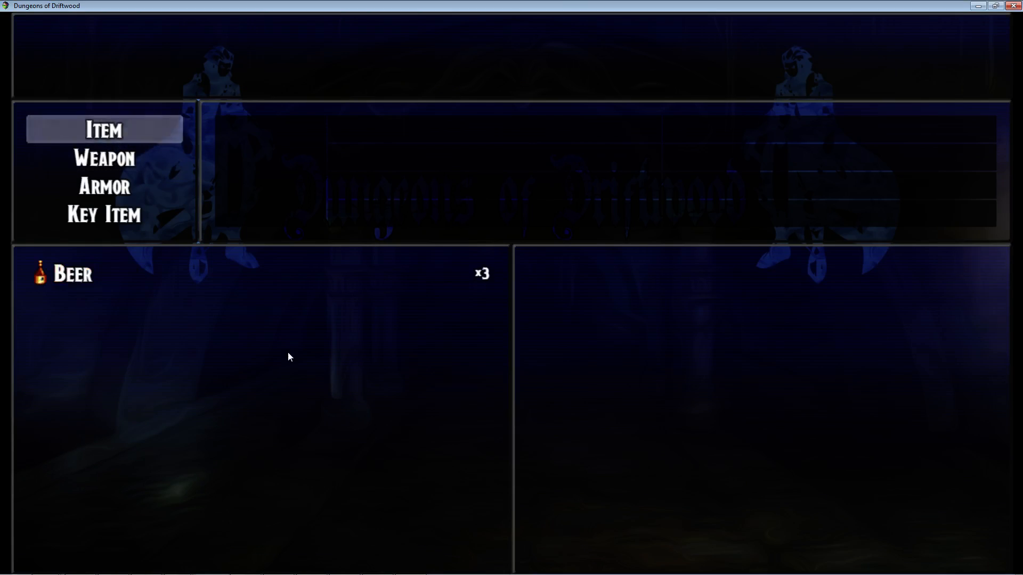
key(Return)
key(Return)
key(Return)
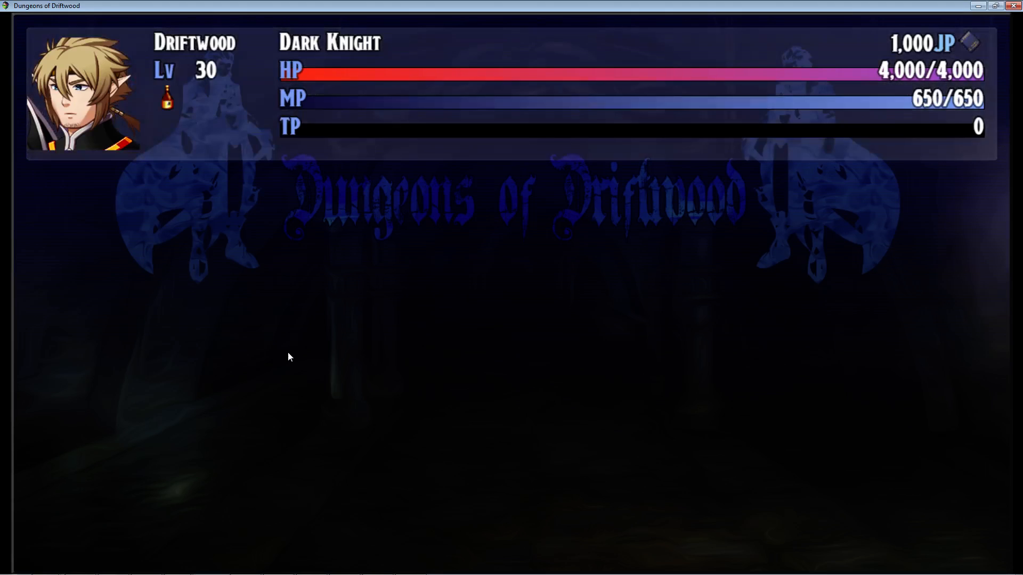
key(Return)
key(Return)
key(Return)
key(Return)
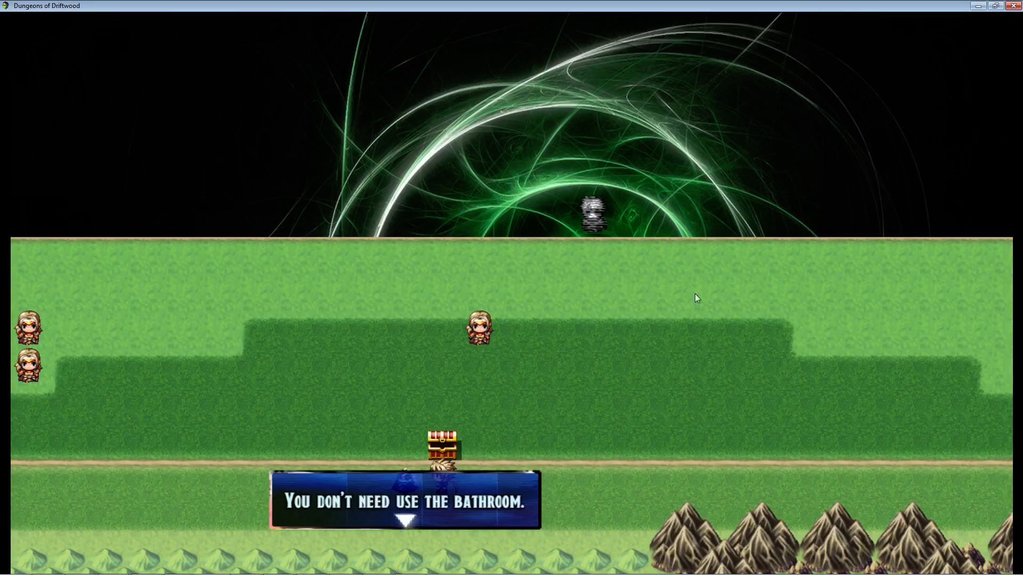
Step: Close the playtest, switch to the RPG Maker MV editor and open the Toilet event on the OVERHAUL map
click(1013, 6)
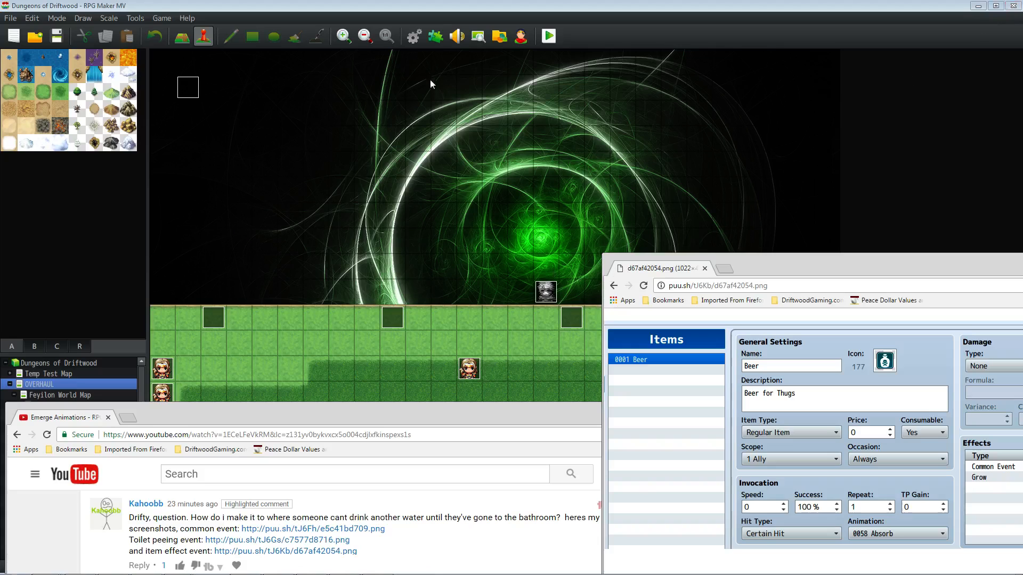
click(436, 3)
double_click(459, 11)
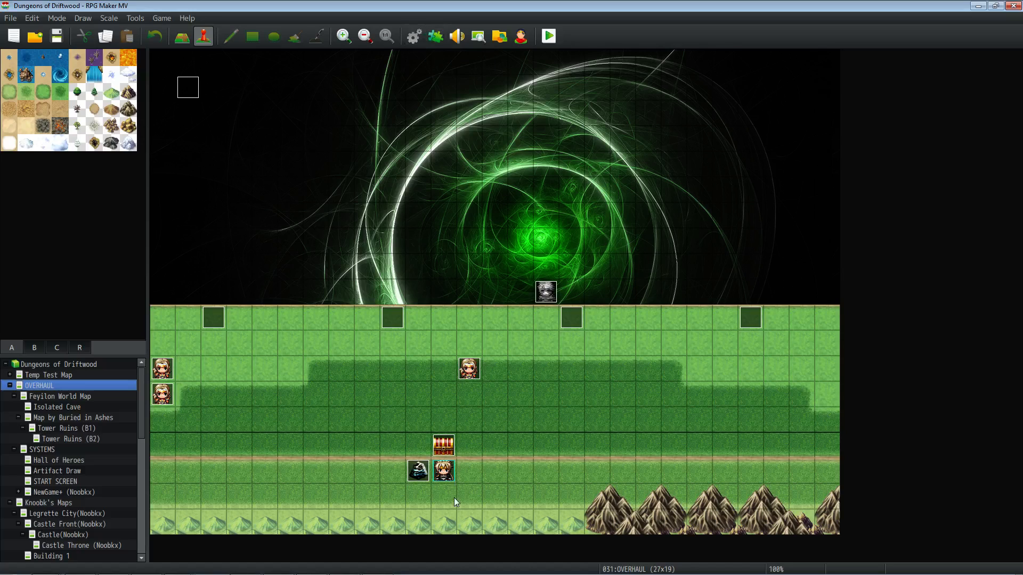
right_click(424, 469)
click(442, 470)
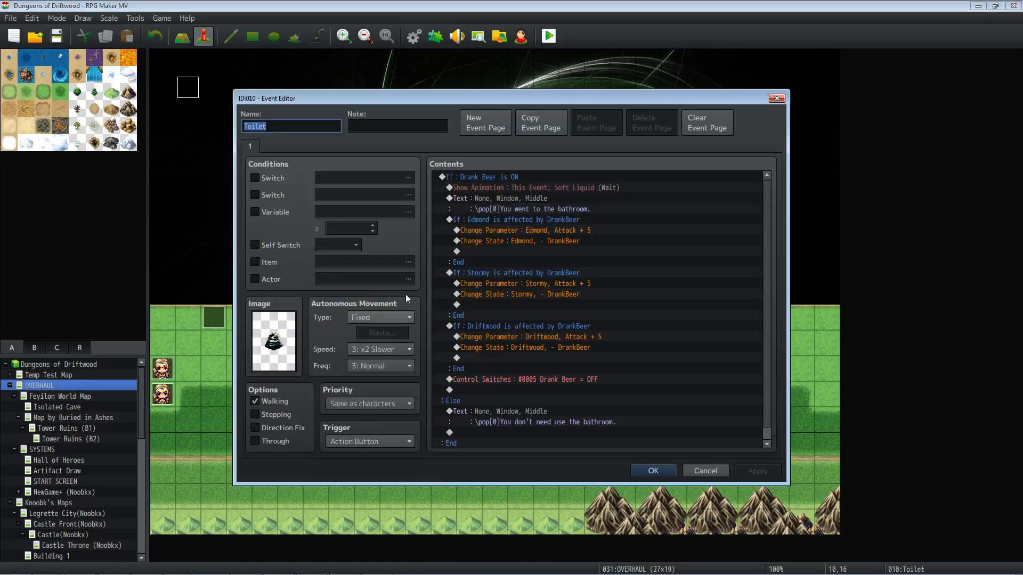
Step: Examine the Toilet event's Drank Beer switch condition, its Soft Liquid animation and the bathroom message
click(488, 186)
click(503, 175)
click(505, 251)
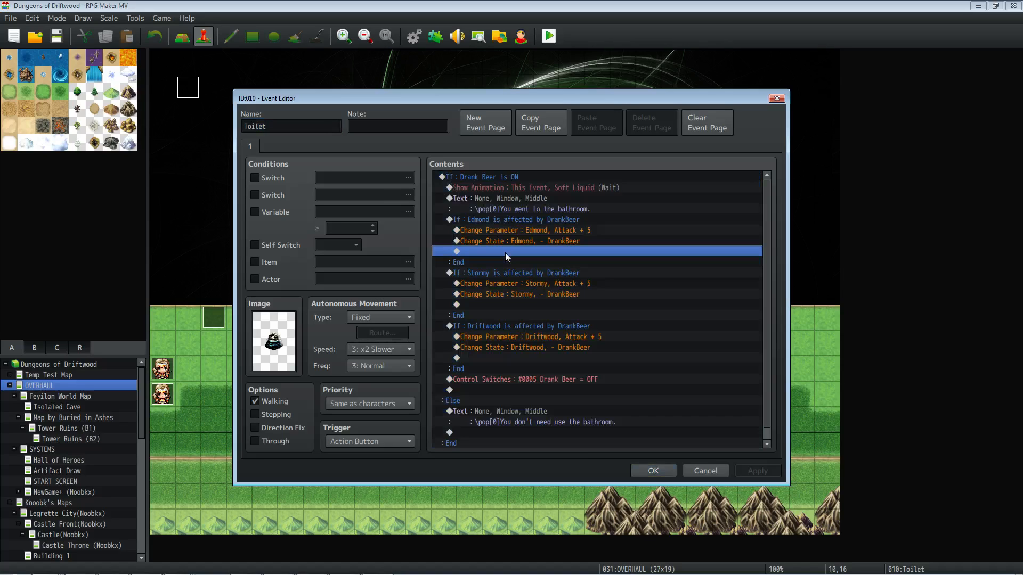
click(493, 177)
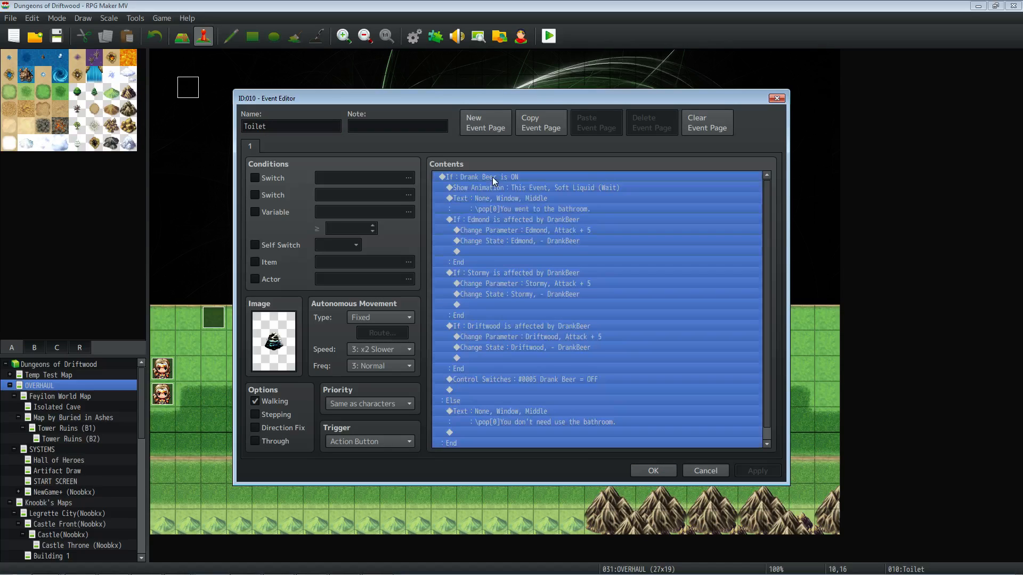
click(513, 210)
click(530, 187)
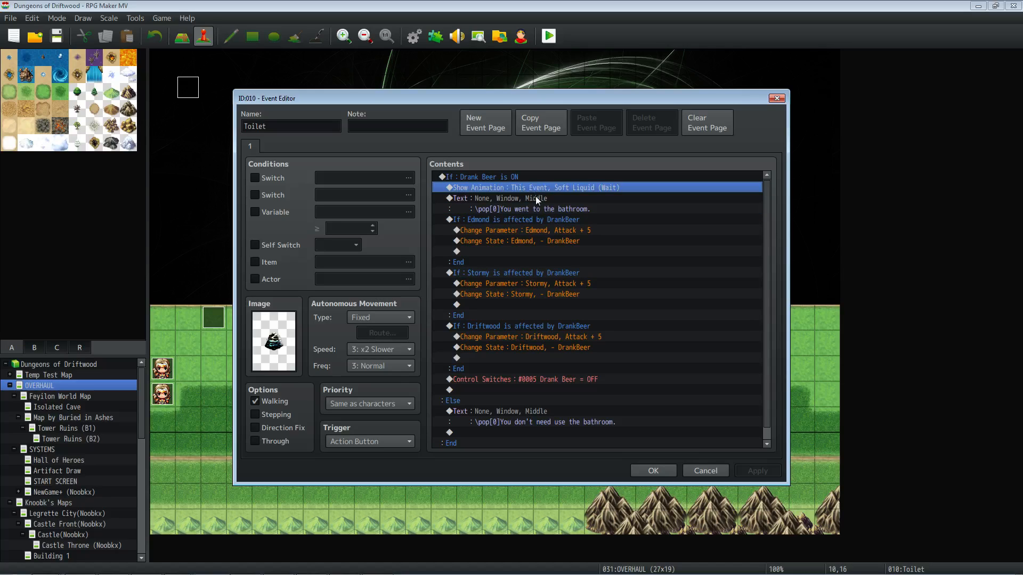
click(529, 204)
click(526, 187)
Step: Examine the Toilet event's DrankBeer state branches for Edmond and Stormy, and close the event
click(507, 219)
click(495, 175)
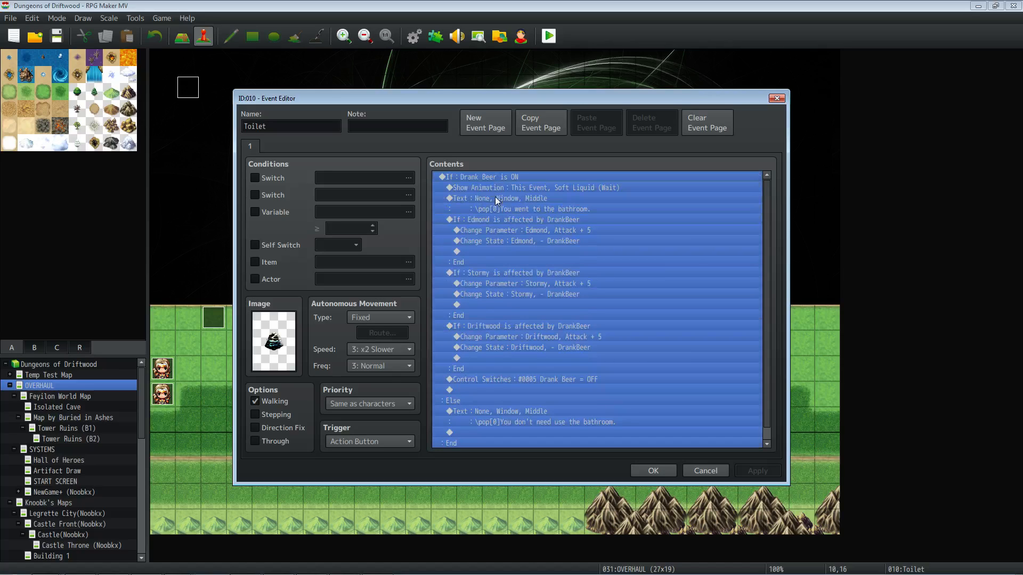
key(Down)
click(501, 179)
click(502, 218)
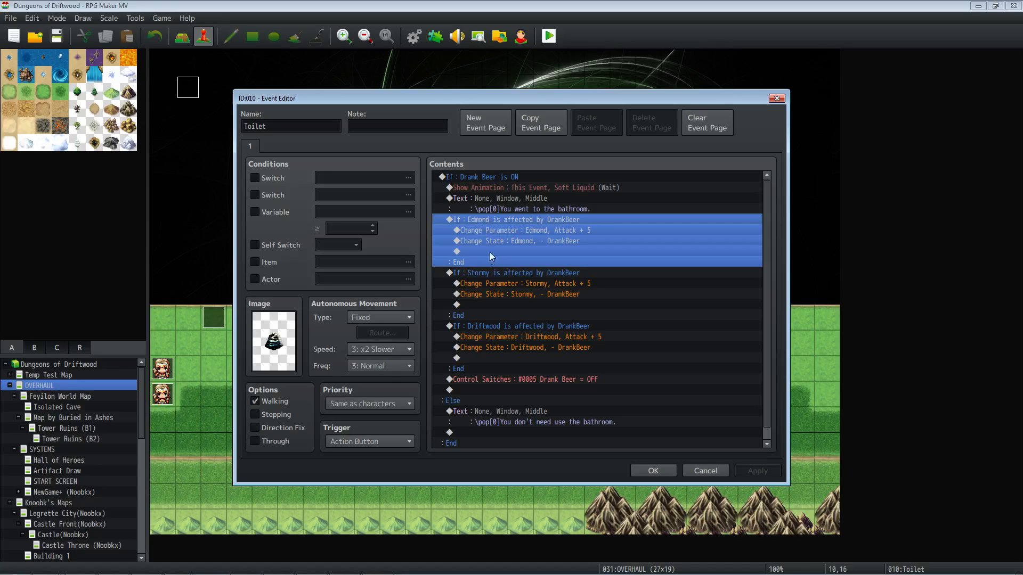
click(493, 273)
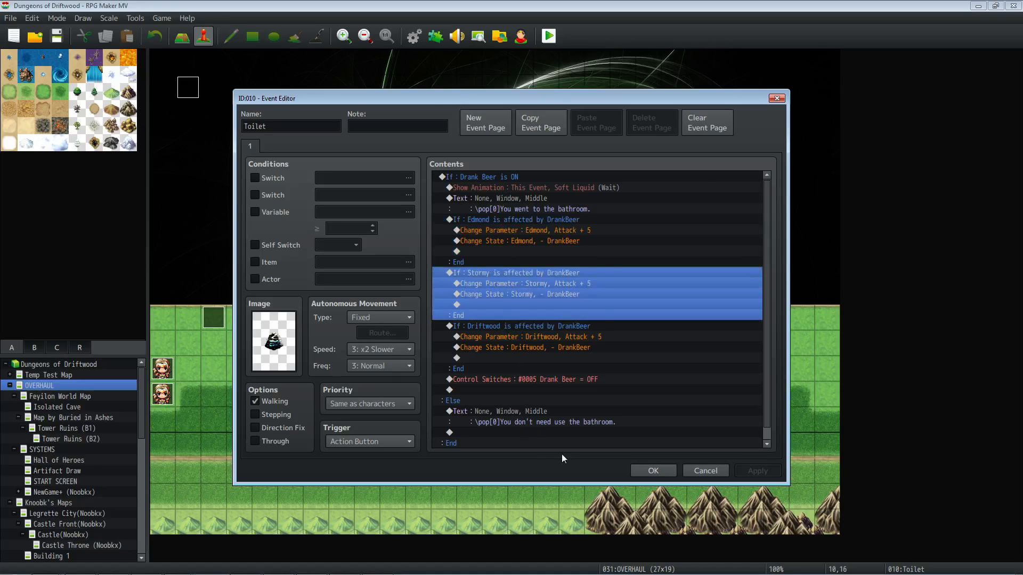
click(653, 471)
Step: Open the Beer item in the database and examine its description
click(413, 36)
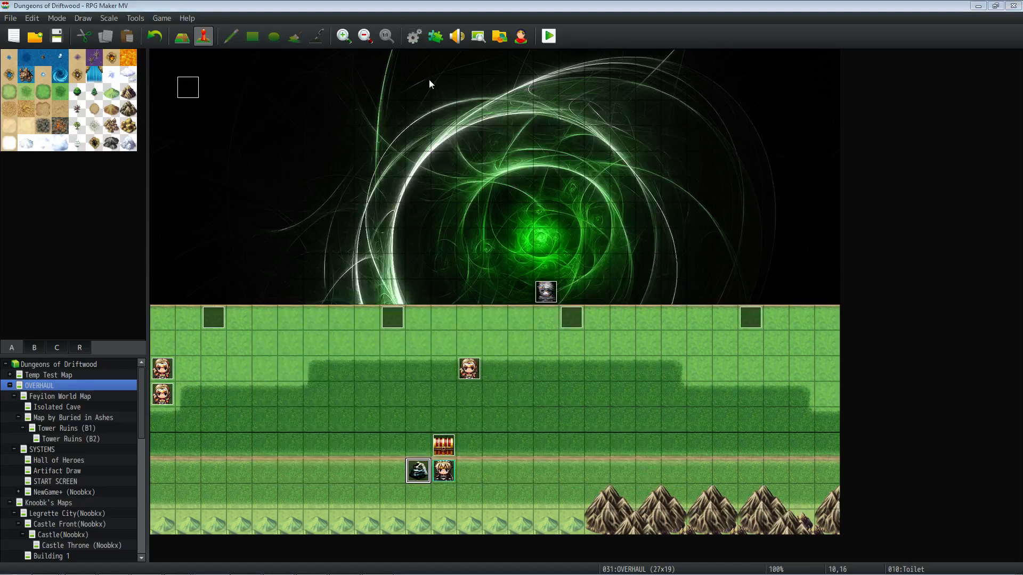
click(255, 156)
click(251, 167)
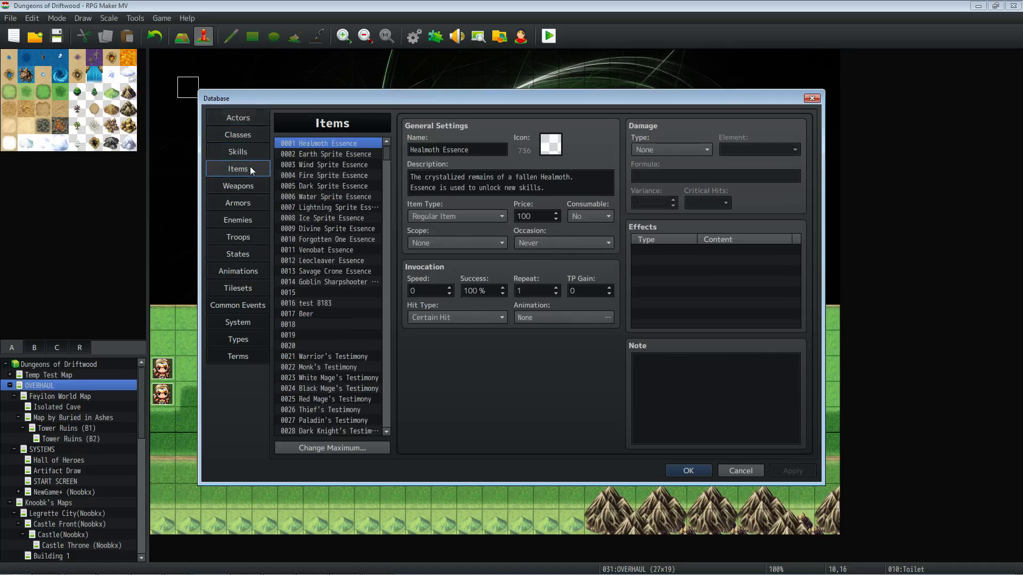
click(324, 314)
click(496, 184)
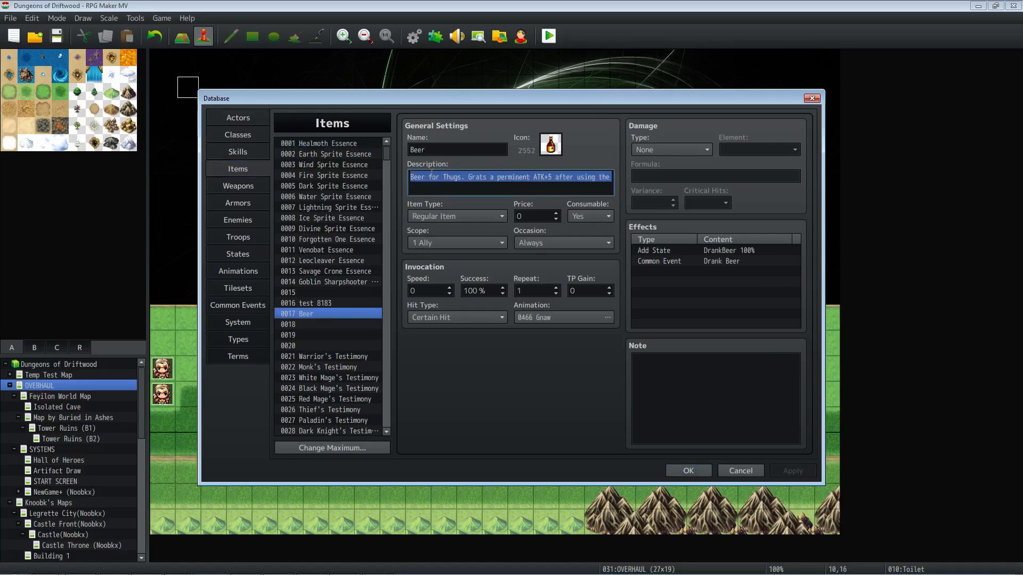
drag(543, 179, 480, 176)
click(483, 183)
click(543, 176)
drag(576, 177, 634, 184)
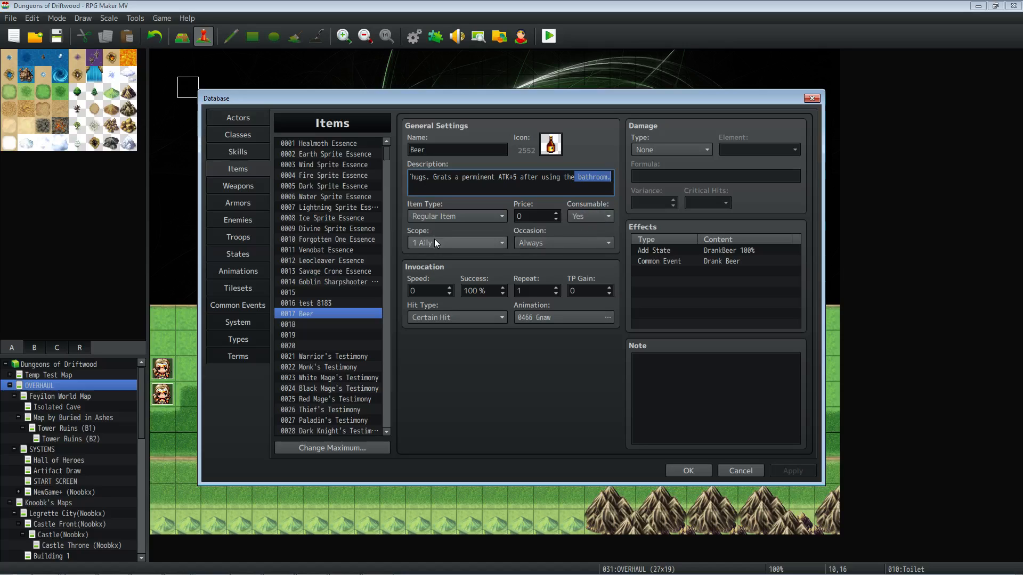
Step: Examine the Beer item's Add State and Common Event effects, and view the DrankBeer state's settings
click(707, 252)
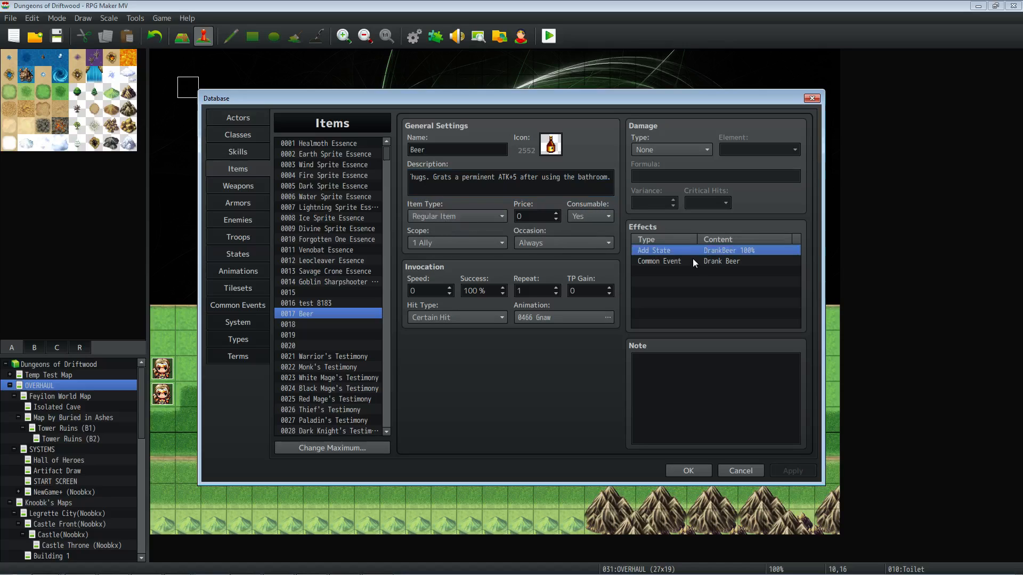
click(688, 264)
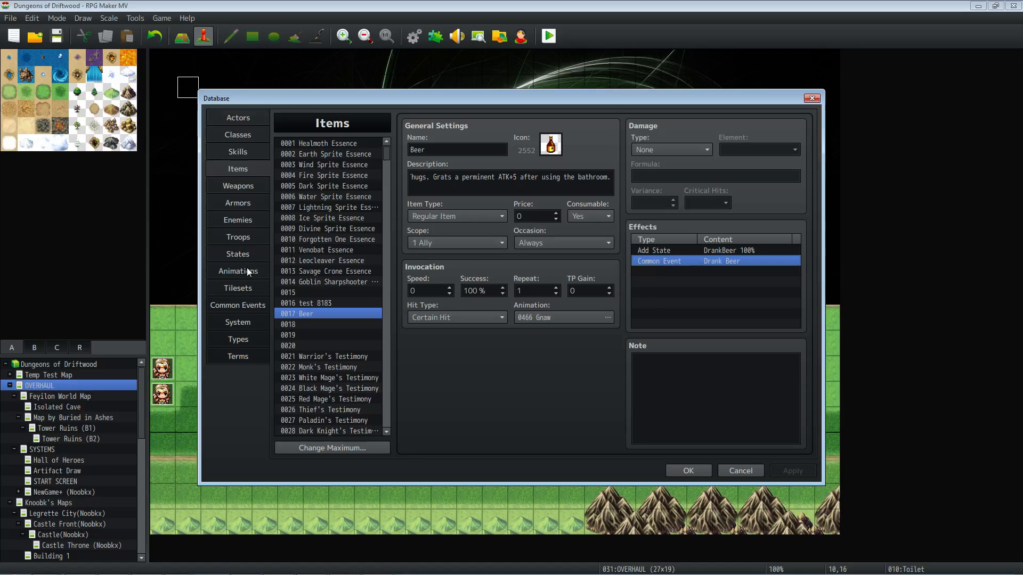
click(245, 251)
click(346, 261)
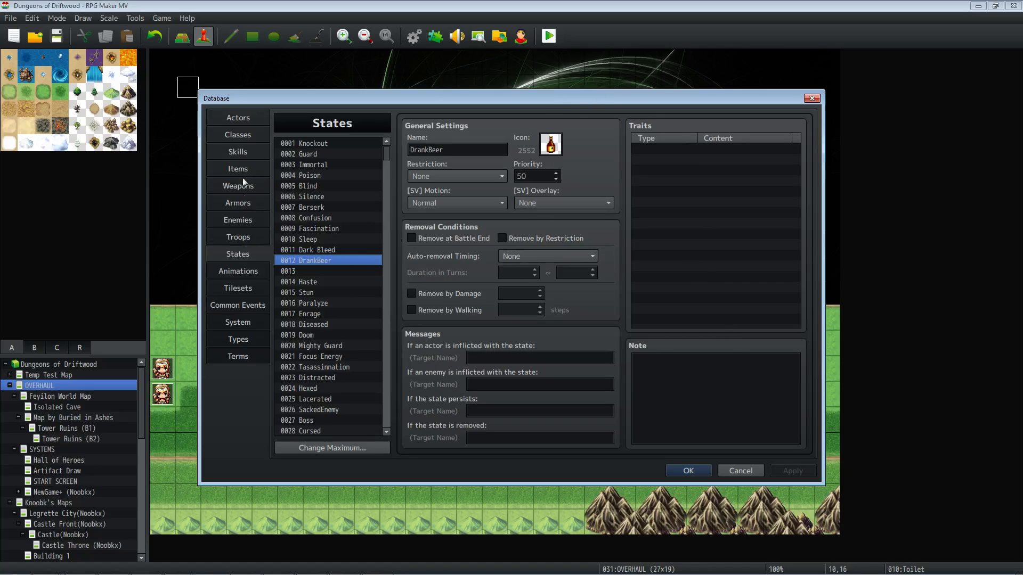
Step: Open the Drank Beer common event and examine the switch condition of its conditional branch
click(238, 305)
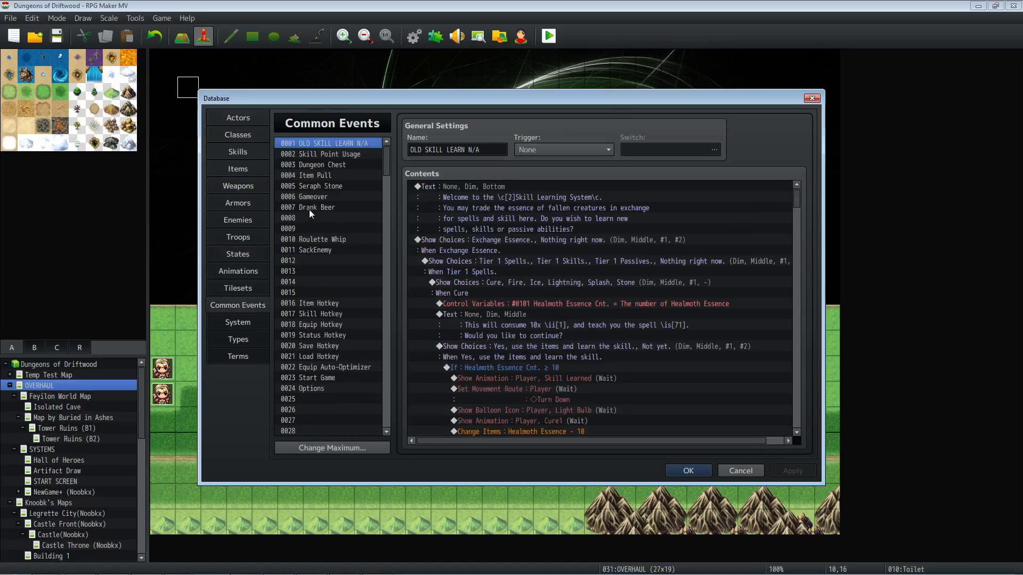
click(314, 208)
click(489, 149)
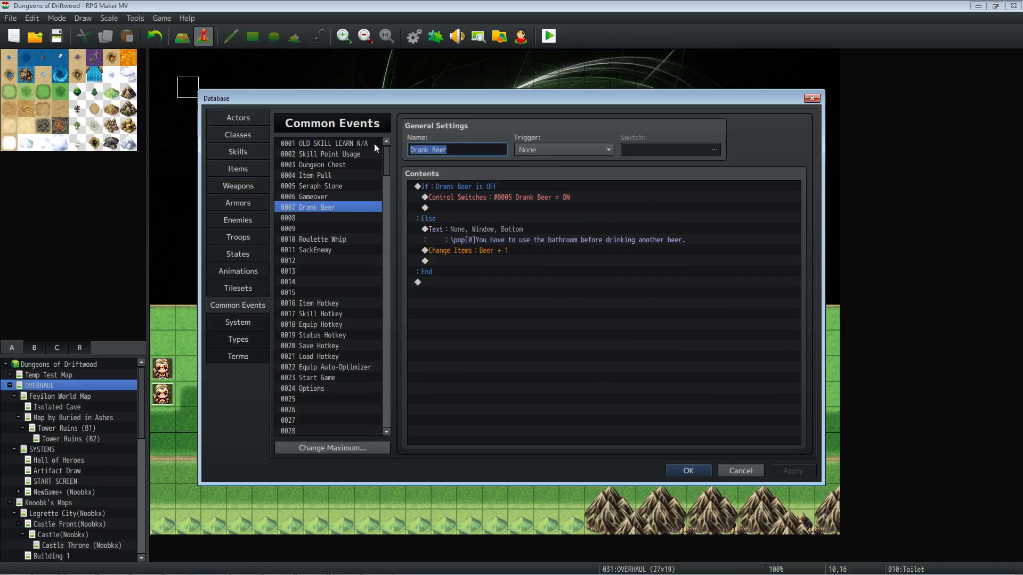
click(480, 220)
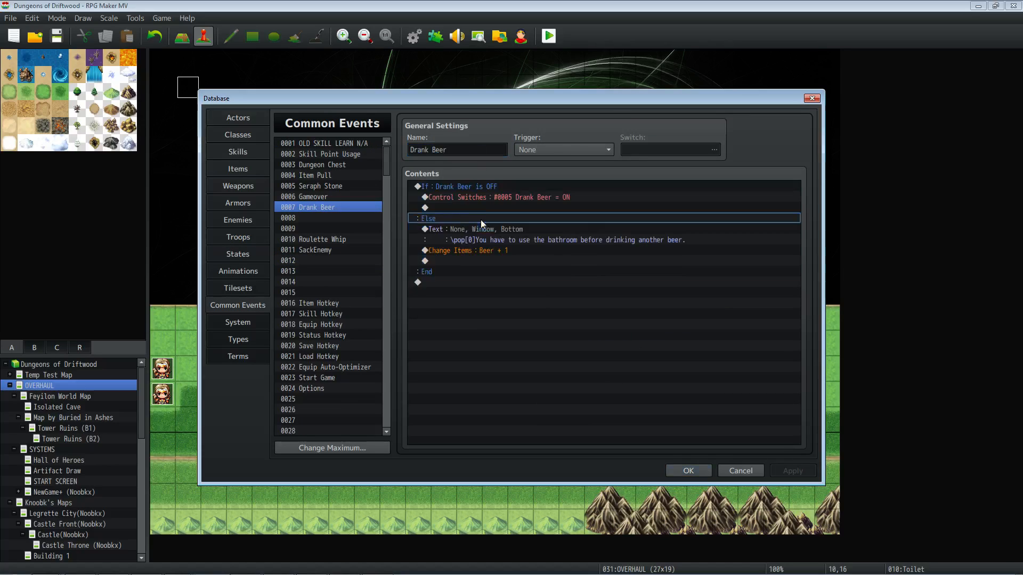
click(483, 186)
right_click(483, 185)
click(494, 197)
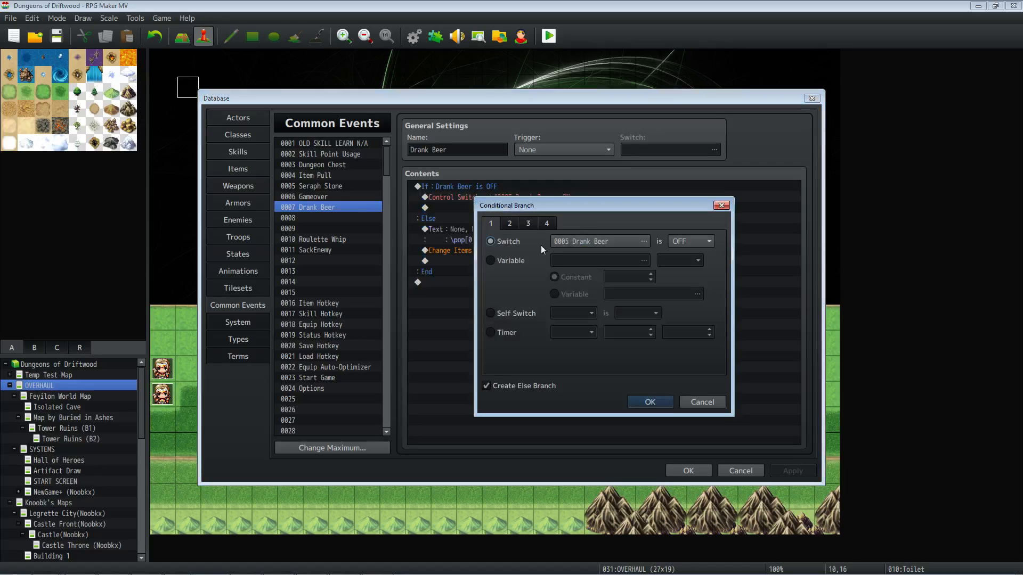
click(645, 402)
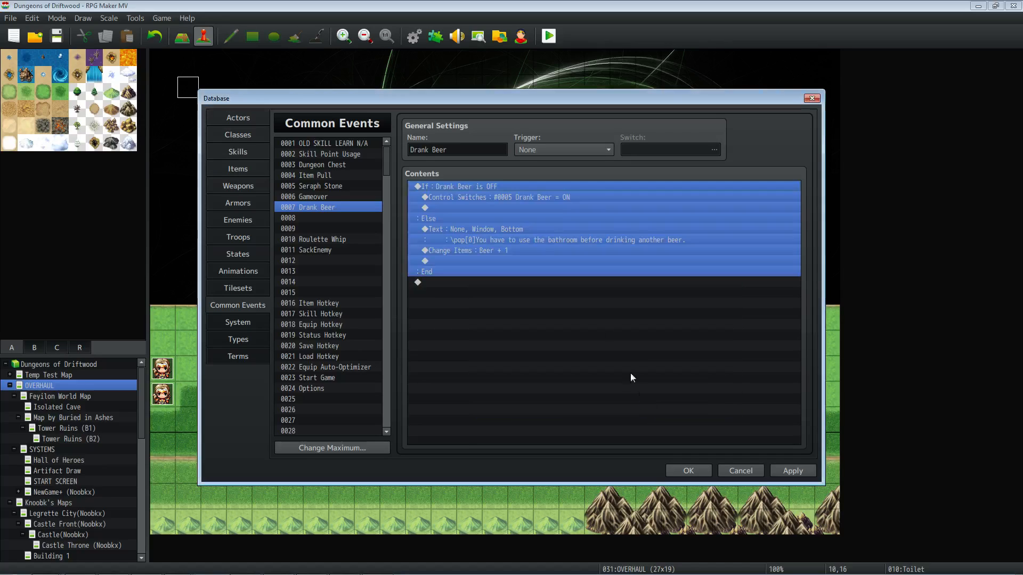
Step: Examine the Drank Beer common event's switch control, bathroom message and Beer refund, and close the database from the Beer item
click(471, 197)
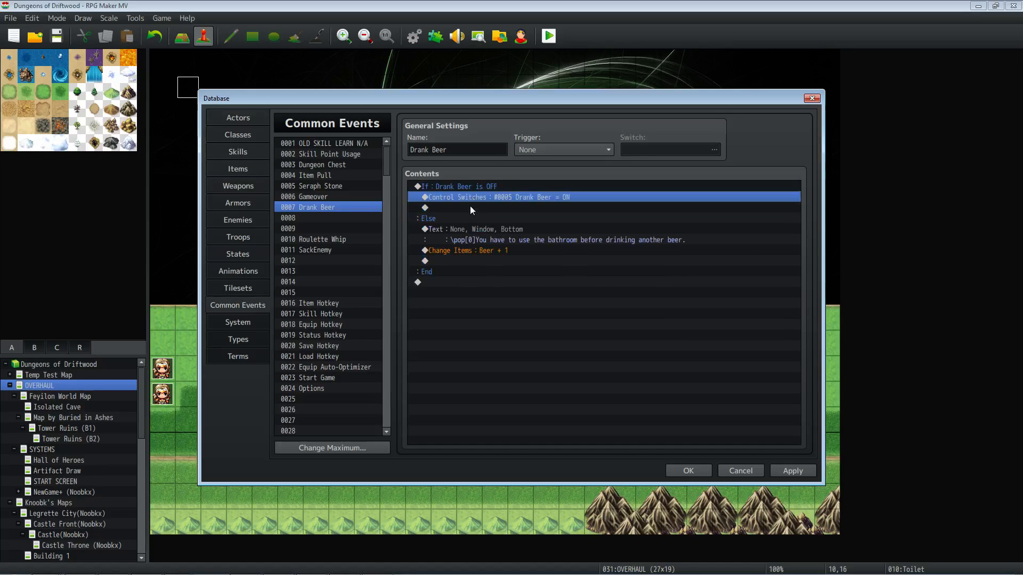
click(468, 209)
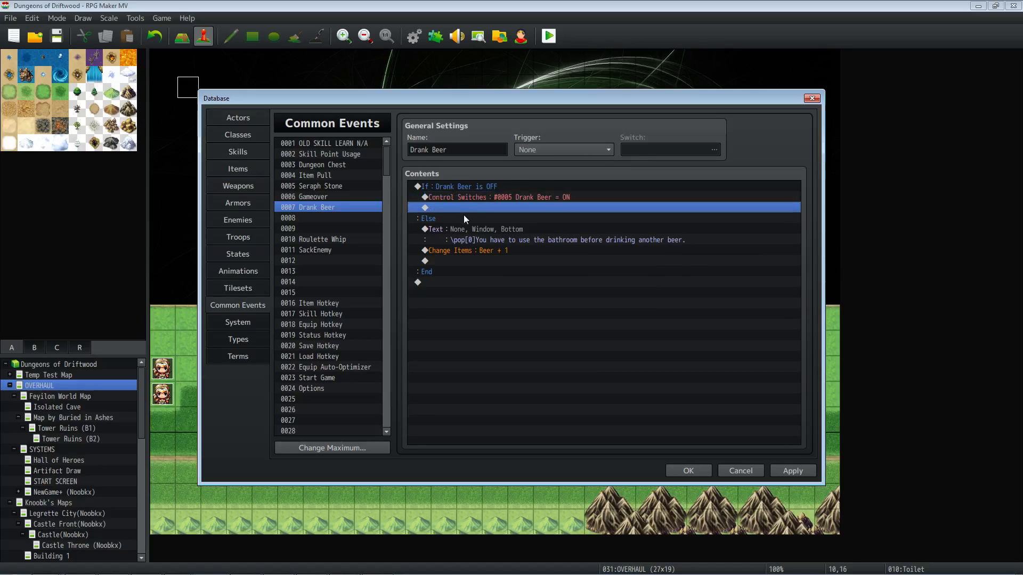
click(463, 217)
click(466, 230)
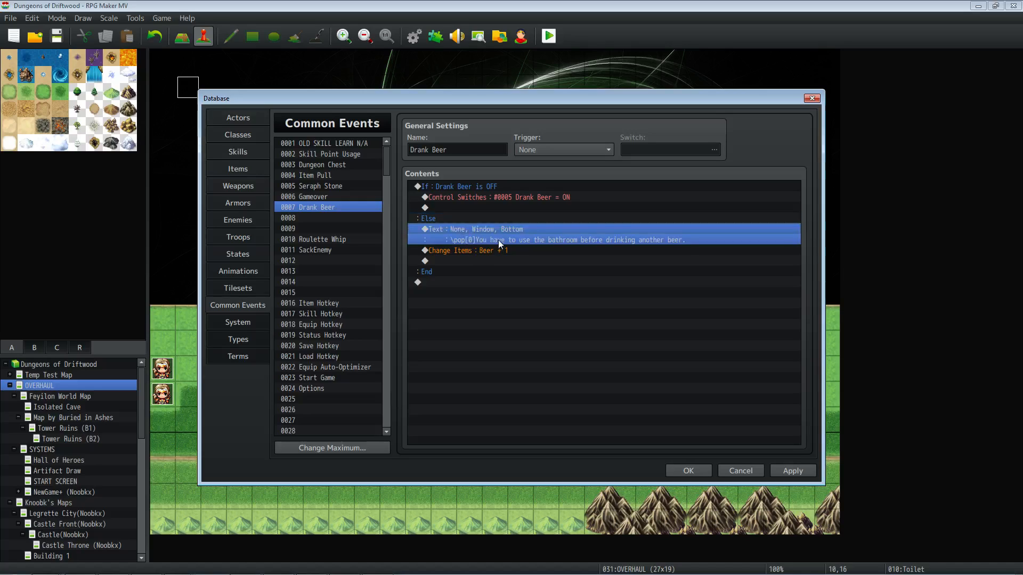
click(537, 252)
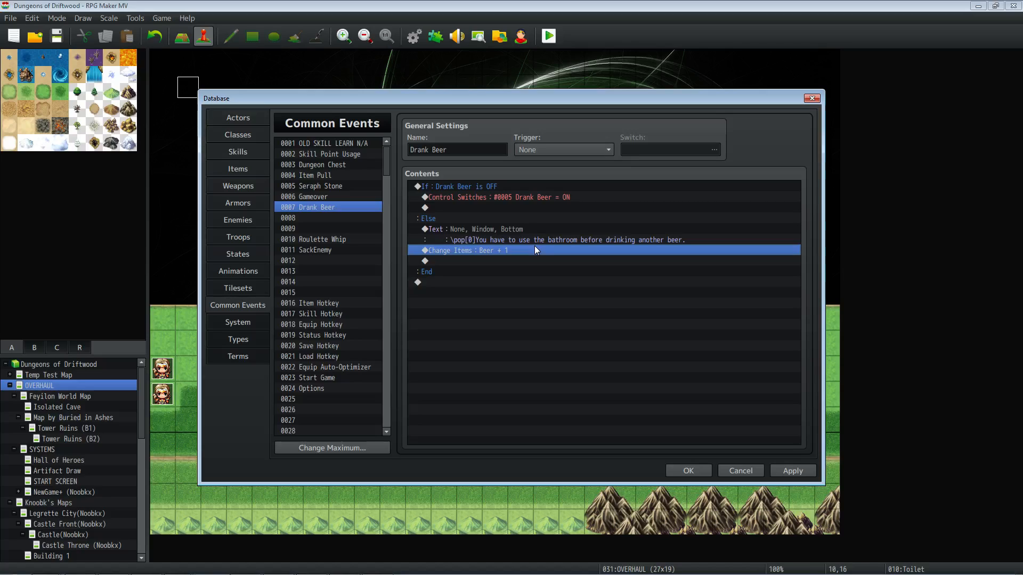
click(459, 206)
click(465, 231)
click(471, 251)
click(238, 169)
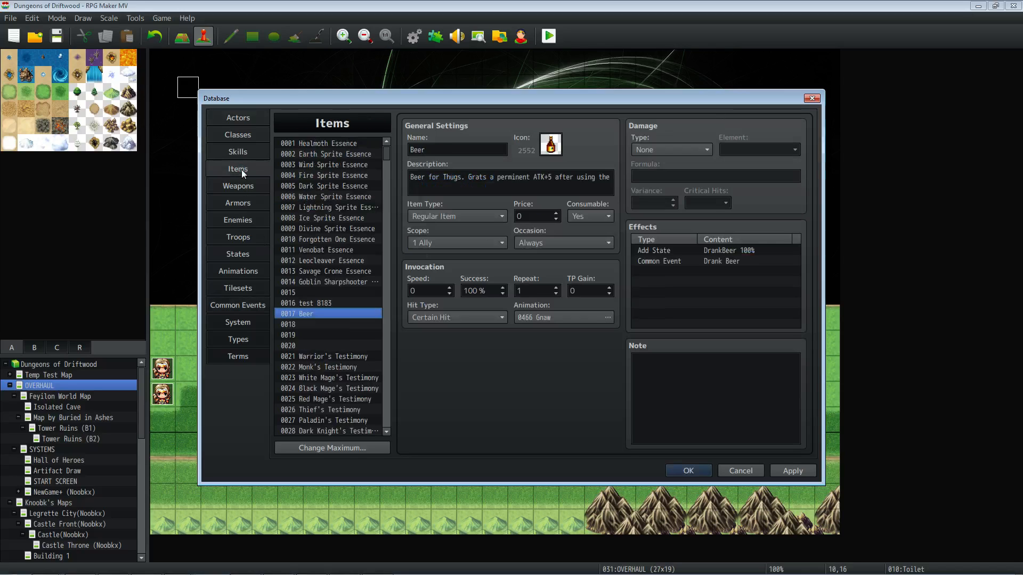
click(682, 473)
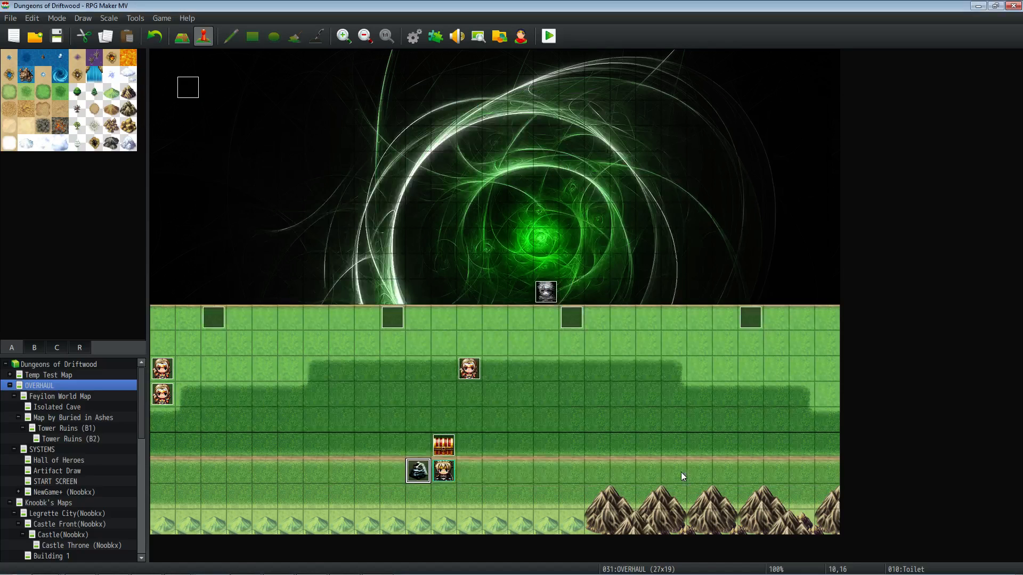
Step: Reopen the Toilet event on the map and examine its Drank Beer switch branch and Else option
right_click(424, 467)
click(438, 472)
click(547, 218)
click(550, 189)
click(552, 177)
right_click(548, 178)
click(562, 194)
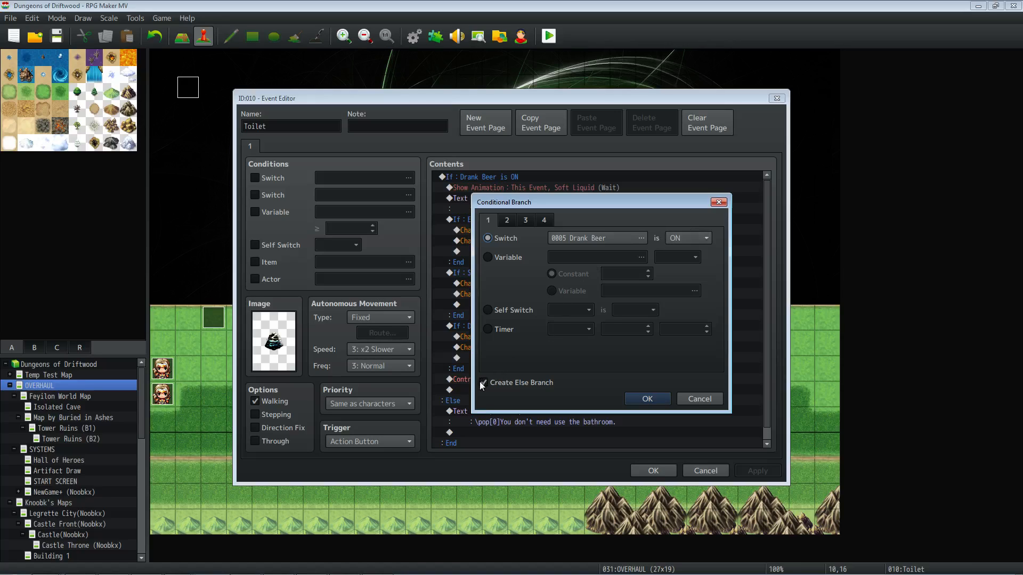
click(646, 399)
Step: Examine Edmond's DrankBeer state condition in the Toilet event, along with its attack increase and state removal commands
click(533, 220)
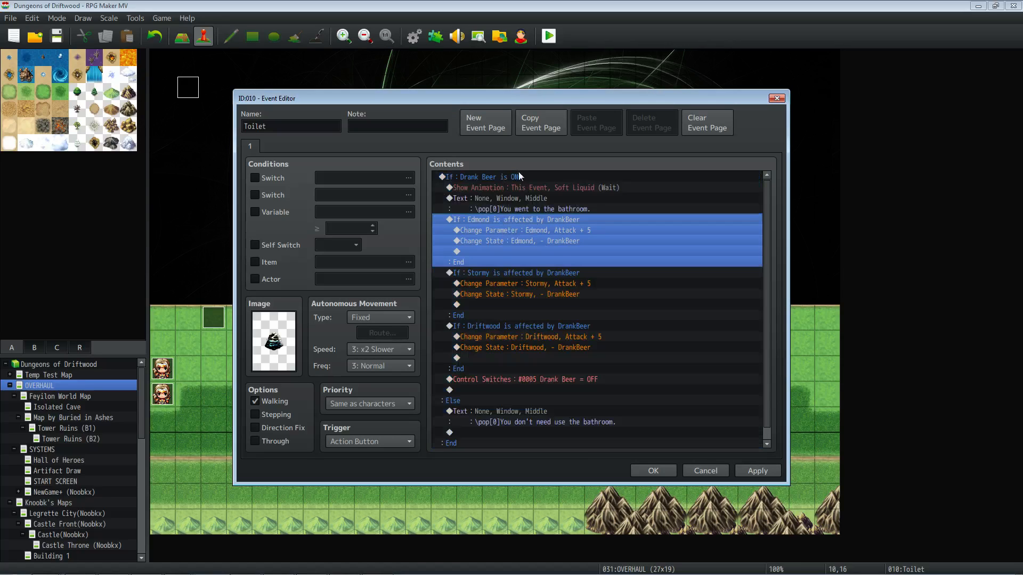
right_click(507, 219)
click(529, 238)
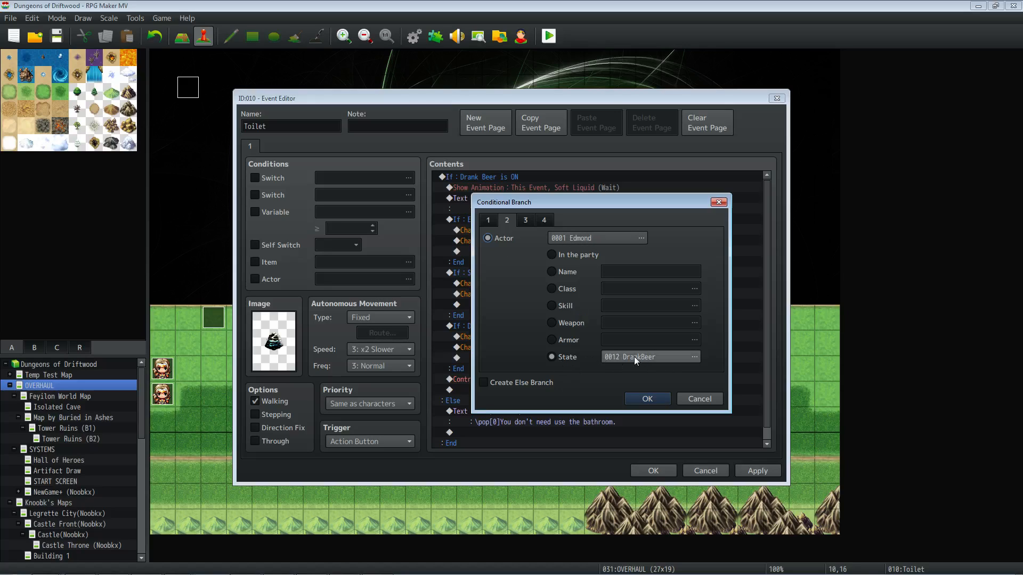
click(647, 399)
click(500, 230)
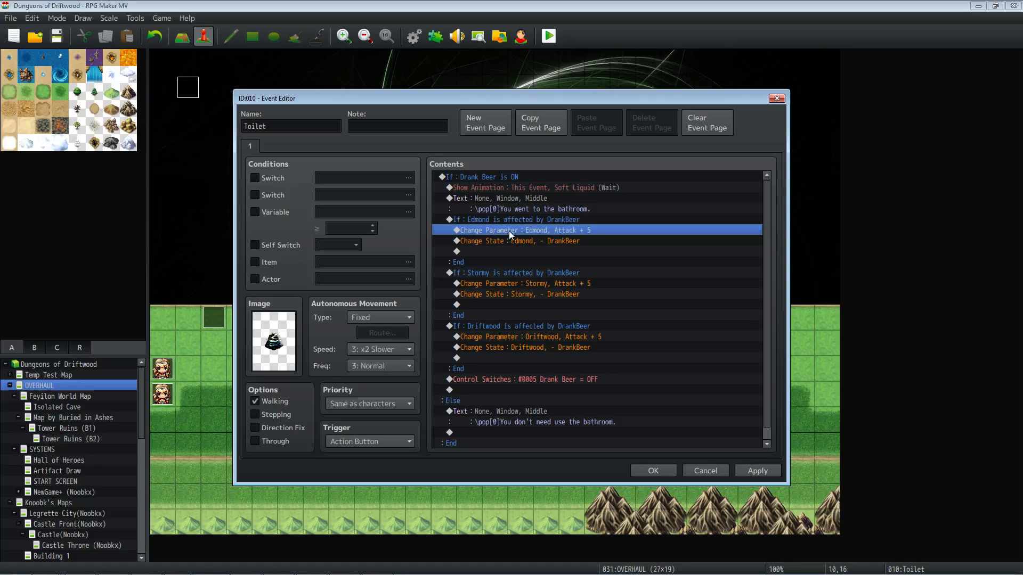
click(518, 242)
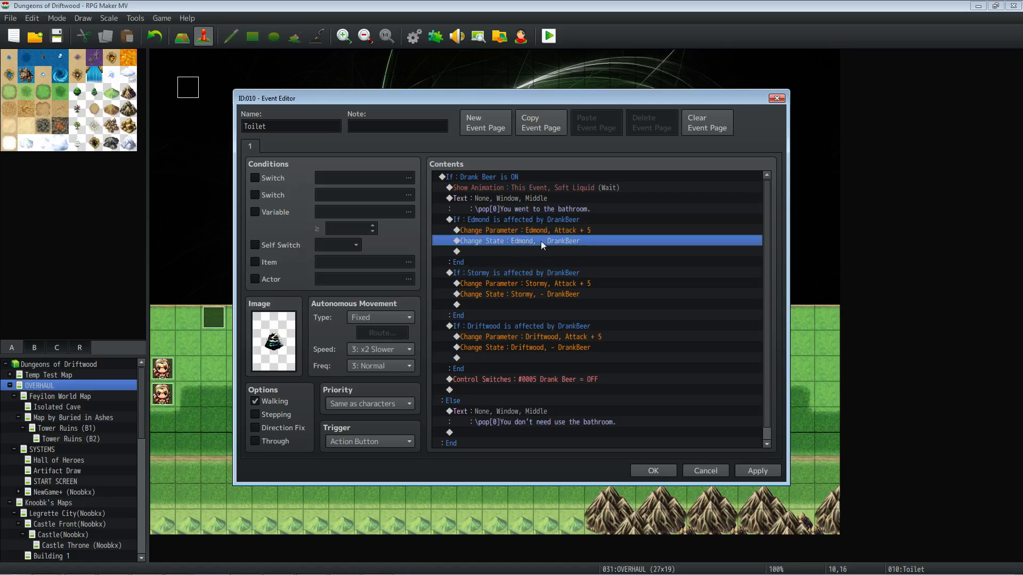
Step: Copy Edmond's DrankBeer branch and paste it above the command that turns the Drank Beer switch off
click(513, 220)
right_click(513, 219)
click(535, 264)
click(519, 379)
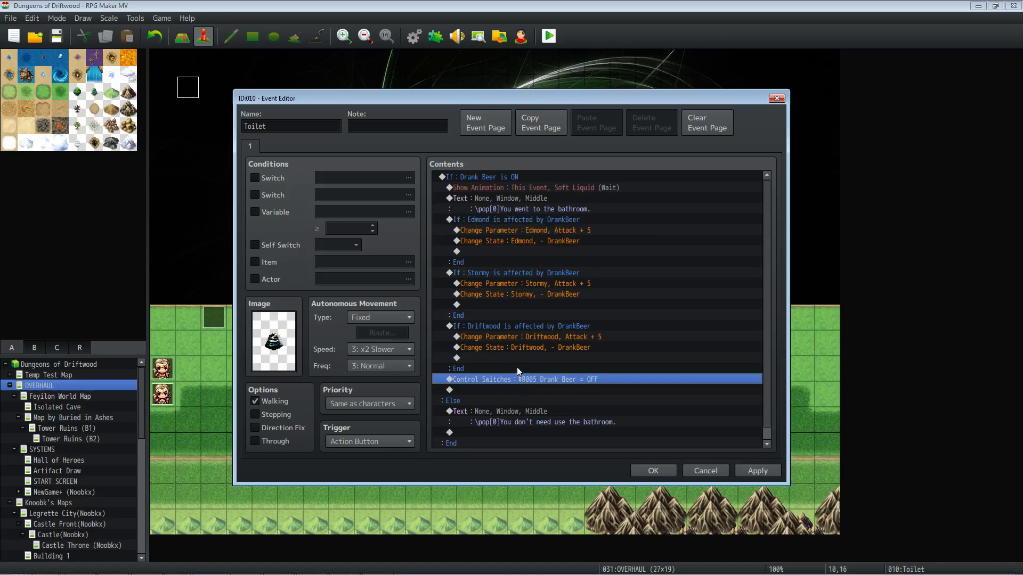
key(ctrl+v)
scroll(523, 366, down, 2)
scroll(523, 361, up, 1)
Step: Set the actor in the pasted branch's DrankBeer condition to 0004 Setz
click(519, 370)
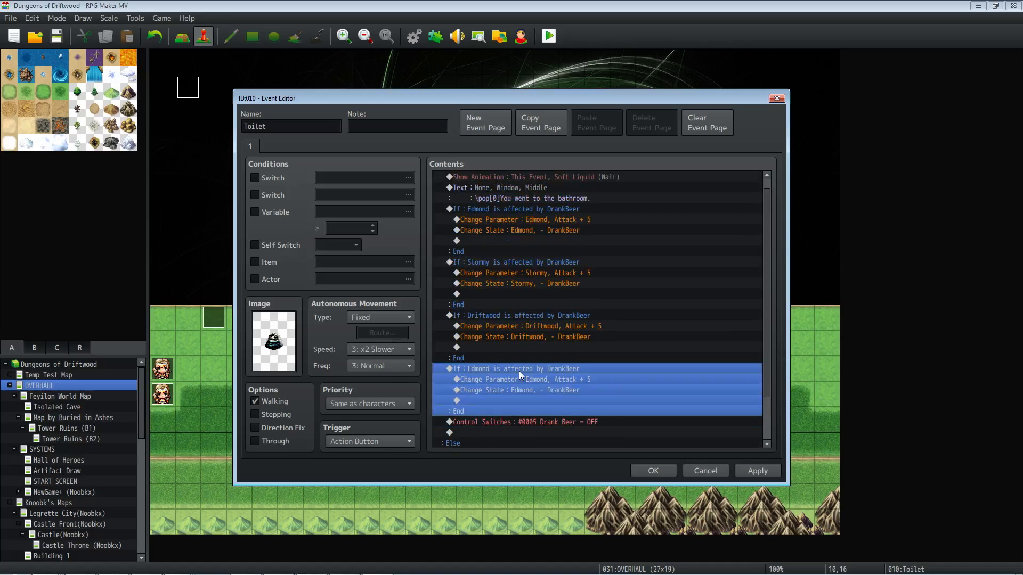
right_click(520, 372)
click(539, 390)
click(630, 238)
click(622, 231)
click(649, 426)
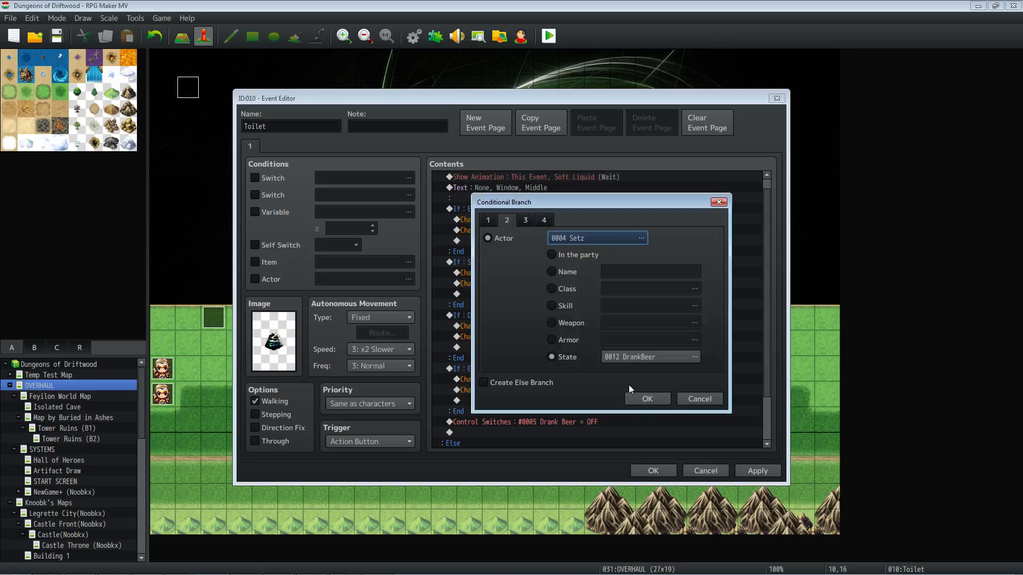
click(637, 399)
Step: Set the actor of the pasted branch's Attack + 5 parameter change to Setz
click(538, 381)
right_click(538, 381)
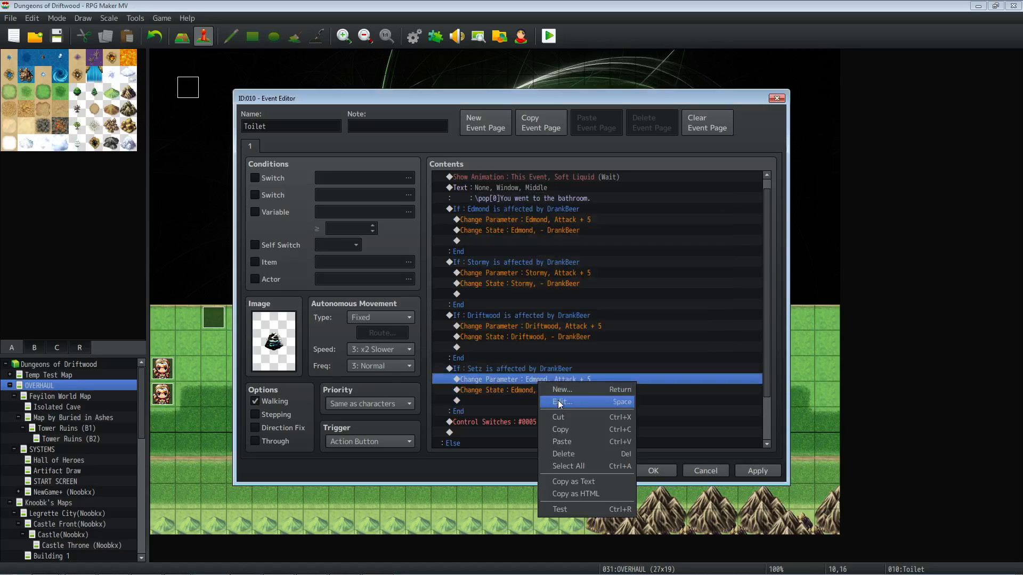
click(557, 350)
click(634, 235)
click(618, 231)
click(635, 425)
click(619, 396)
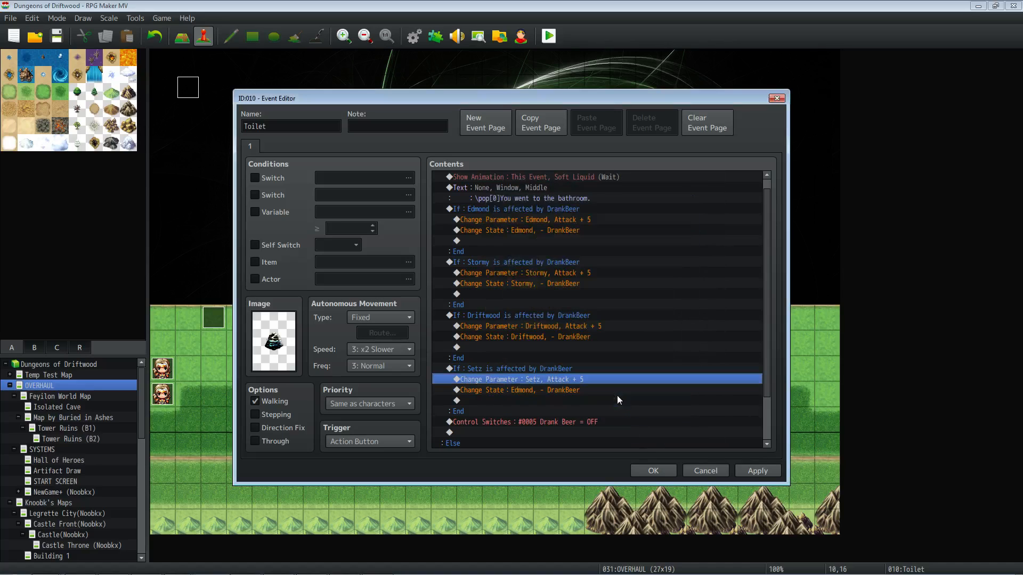
Step: Set the actor of the pasted branch's DrankBeer state removal to 0004 Setz
right_click(546, 391)
click(568, 411)
click(619, 264)
click(620, 230)
click(635, 425)
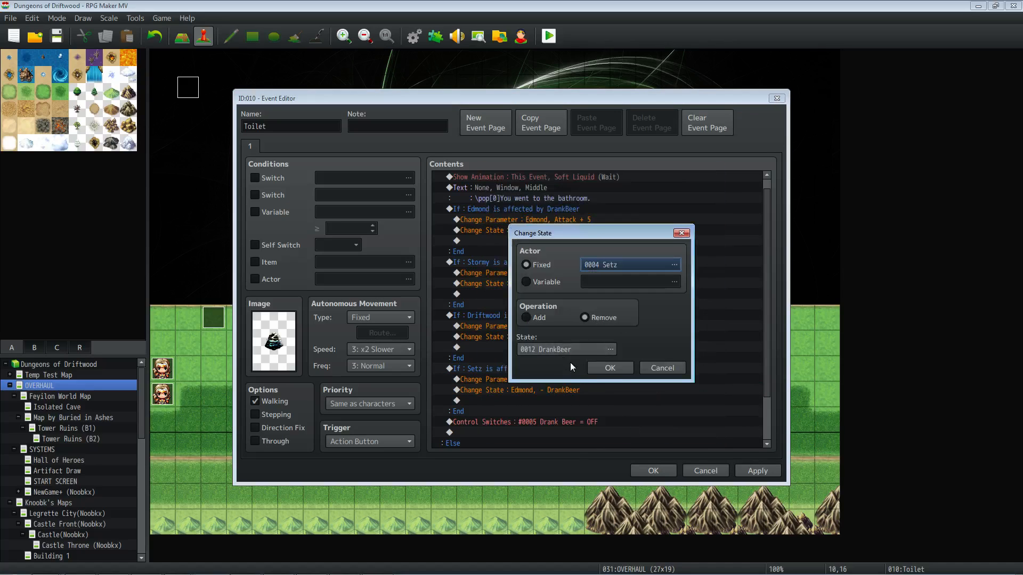
click(610, 368)
Step: Review the Toilet event's Setz branch, Drank Beer switch reset, main condition and Else message
scroll(555, 381, down, 2)
click(527, 369)
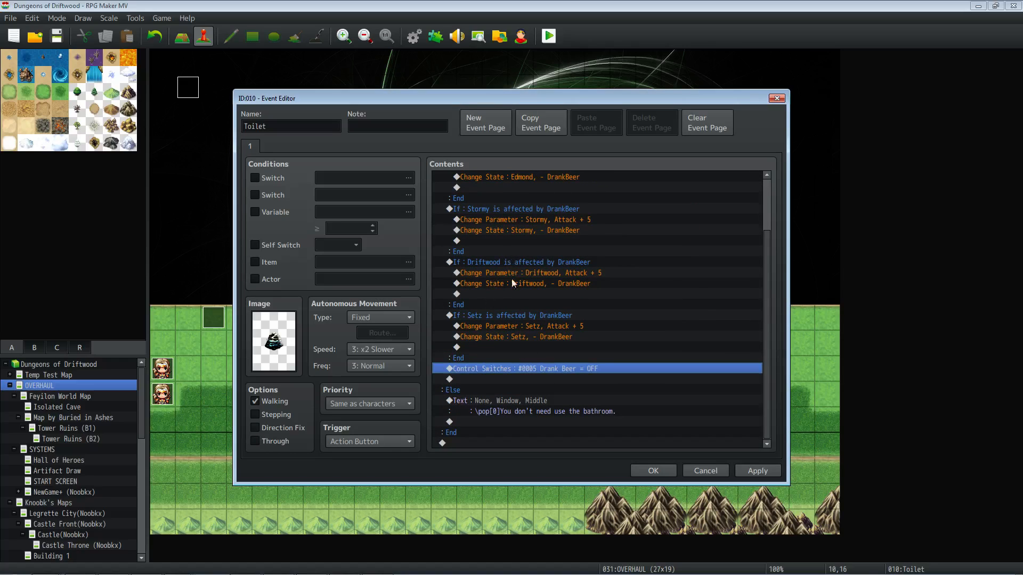
click(510, 316)
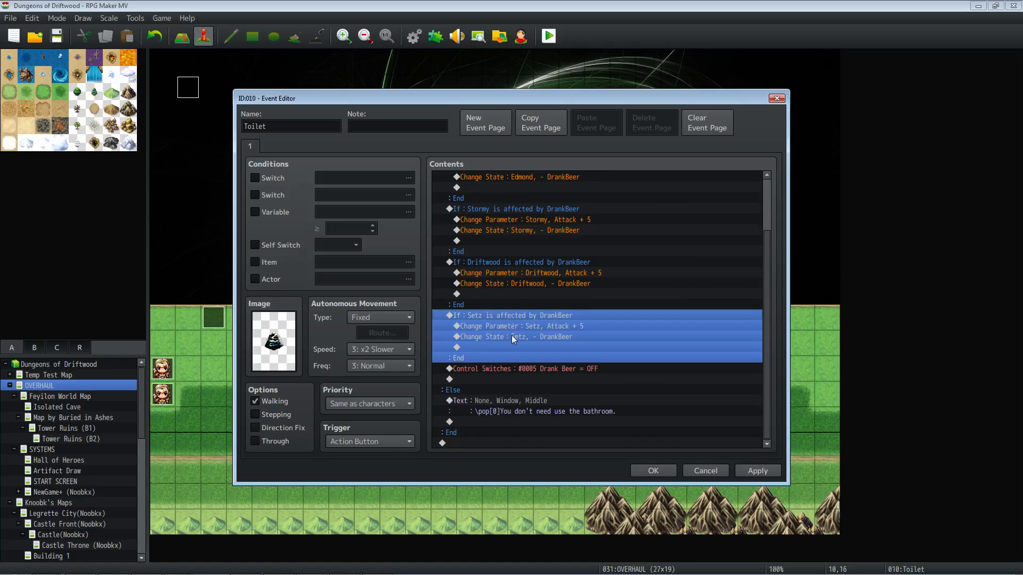
click(527, 368)
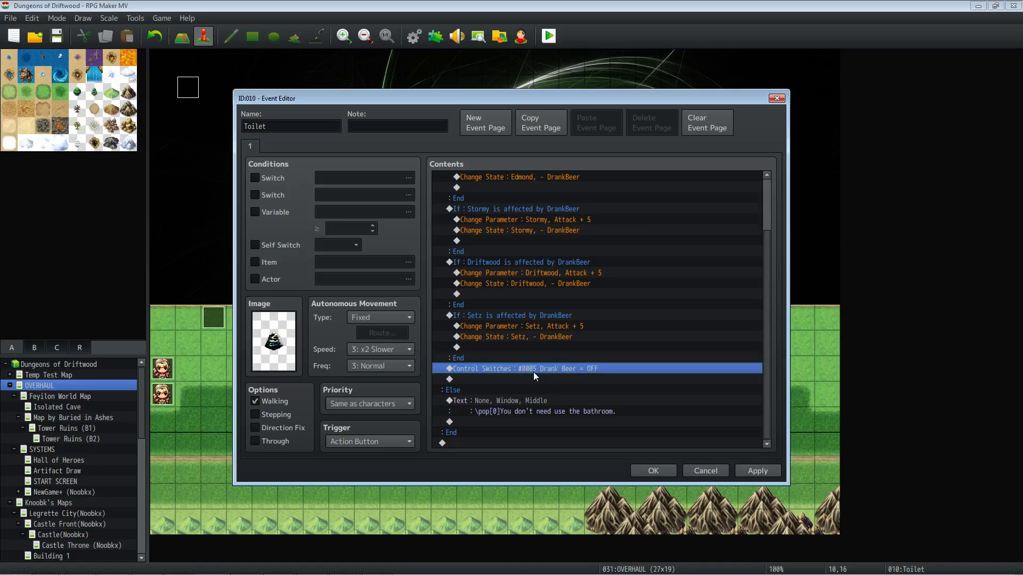
scroll(534, 359, up, 2)
click(519, 178)
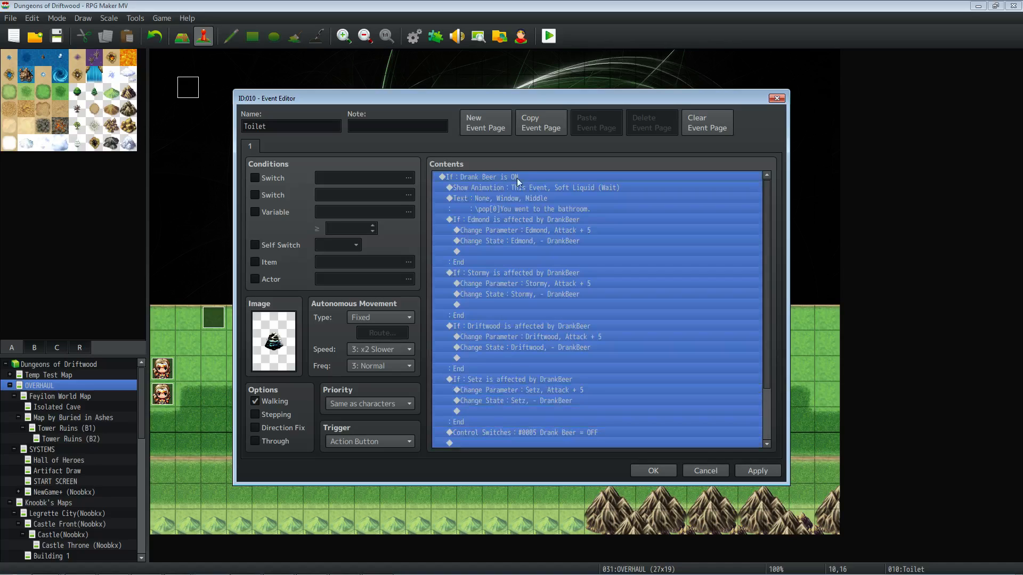
scroll(506, 180, down, 2)
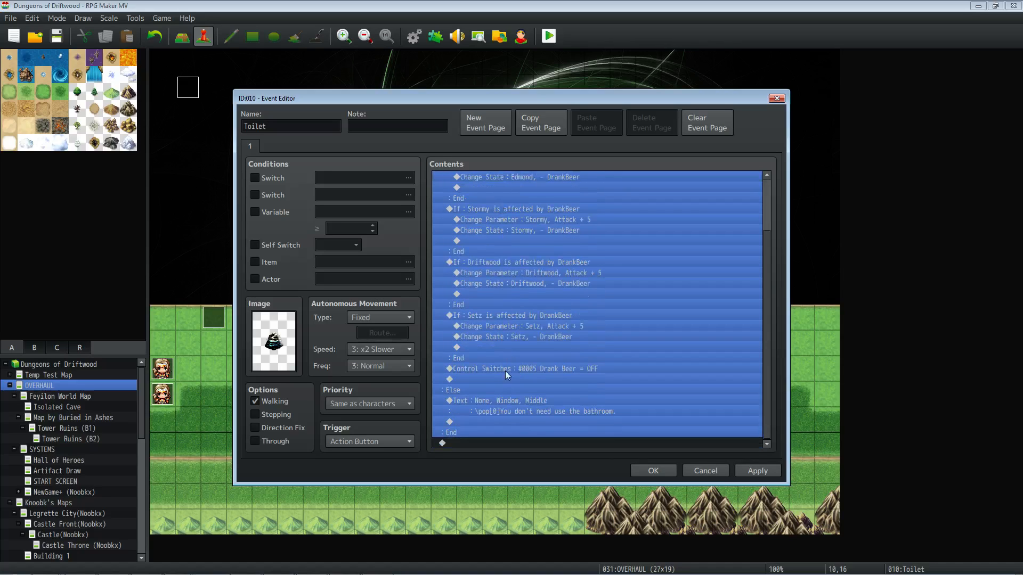
double_click(522, 412)
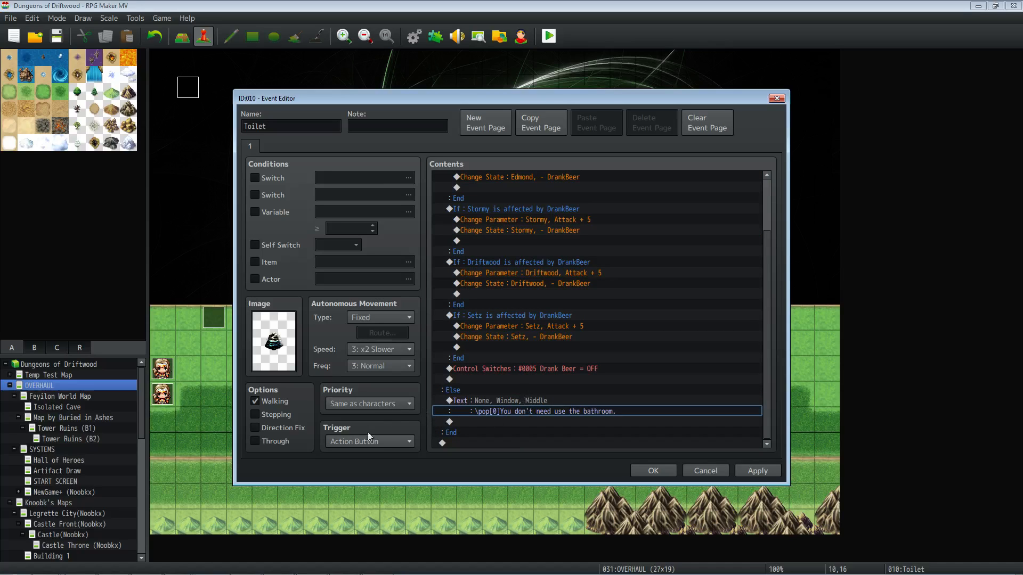
Step: Confirm the Toilet event's changes and start a playtest of the game
click(653, 471)
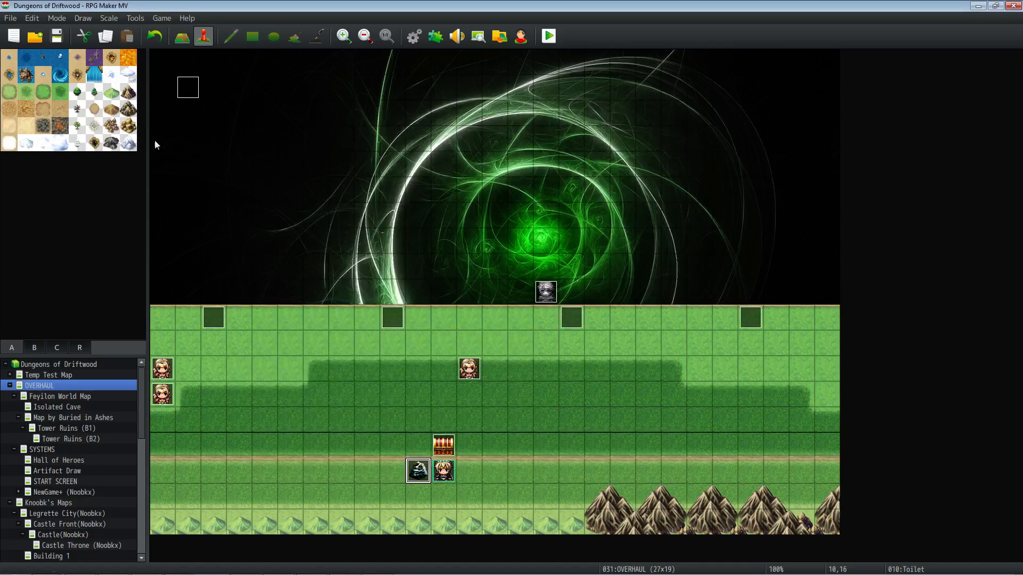
click(549, 36)
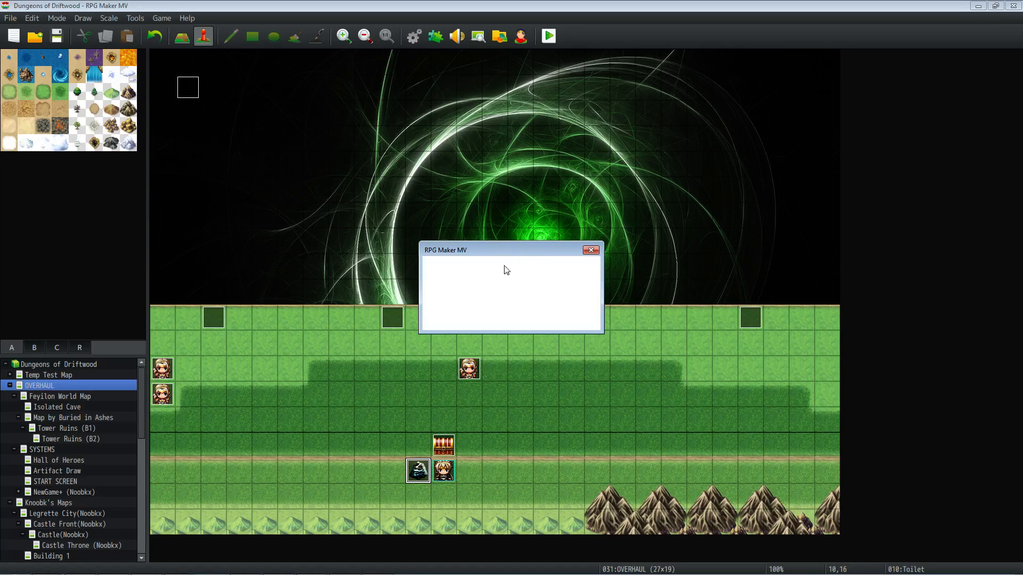
drag(499, 244, 539, 235)
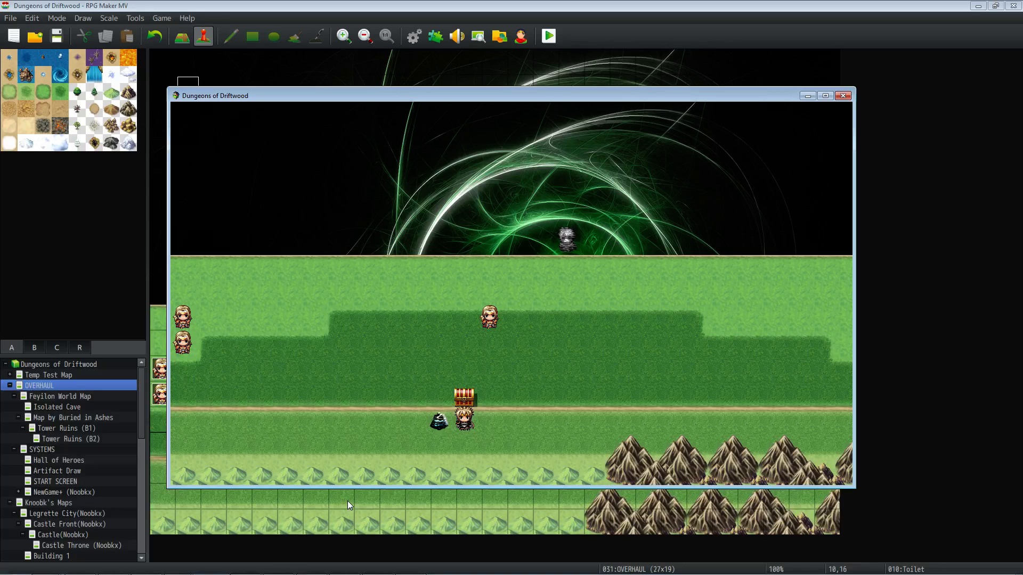
Step: In the playtest, open the party's item list and view the Beer item's description and use options
key(Escape)
key(Return)
key(Escape)
key(Down)
key(Up)
key(Escape)
key(Escape)
key(Return)
key(Return)
key(Escape)
key(Return)
key(Return)
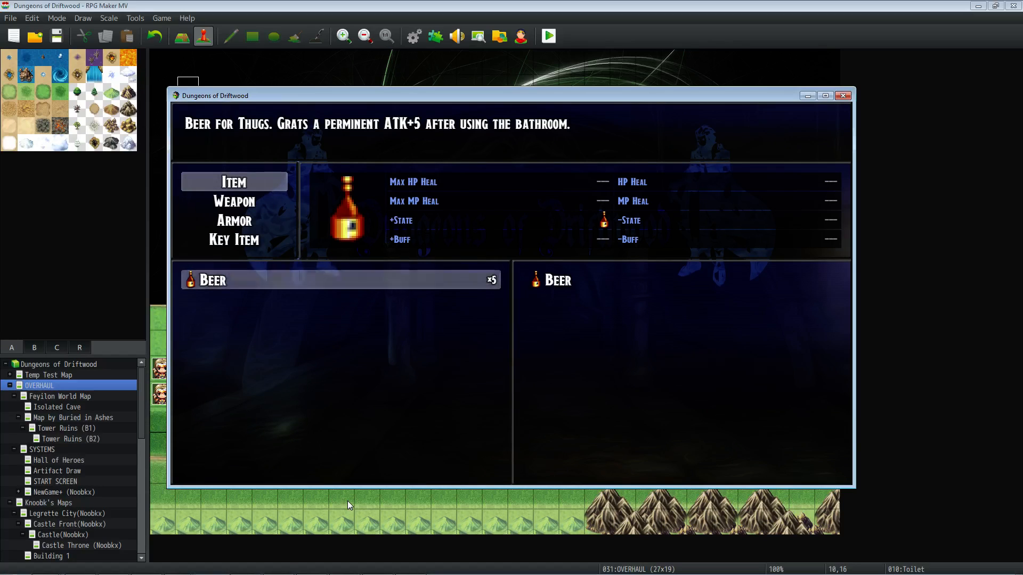
Step: Return to the RPG Maker MV editor and open the Drank Beer common event in the database
click(506, 5)
click(417, 33)
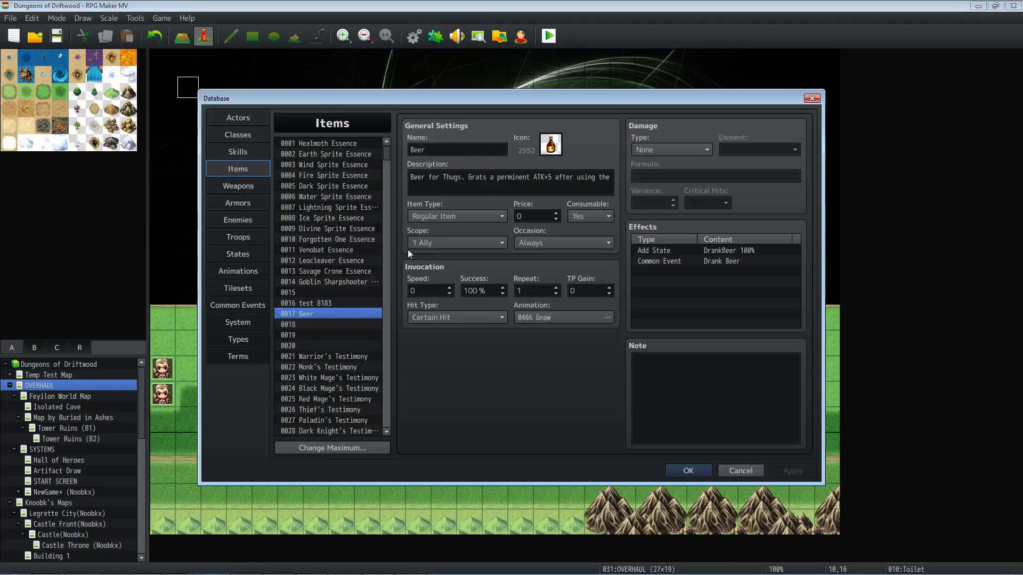
click(243, 305)
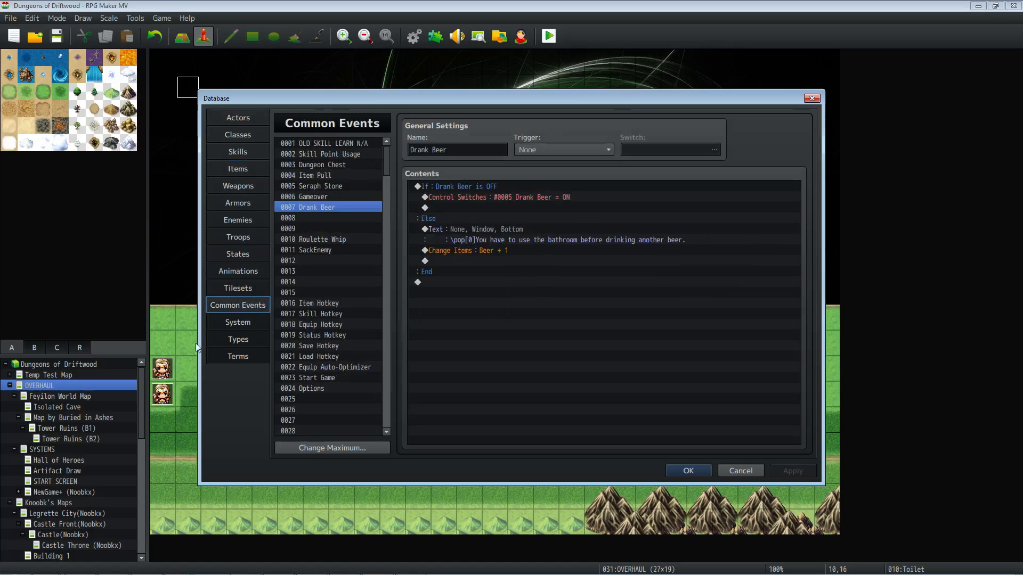
Step: Inspect the Change State and Change Parameter actor options for the common event's Drank Beer is OFF branch, adding neither command
right_click(418, 190)
click(455, 209)
right_click(457, 209)
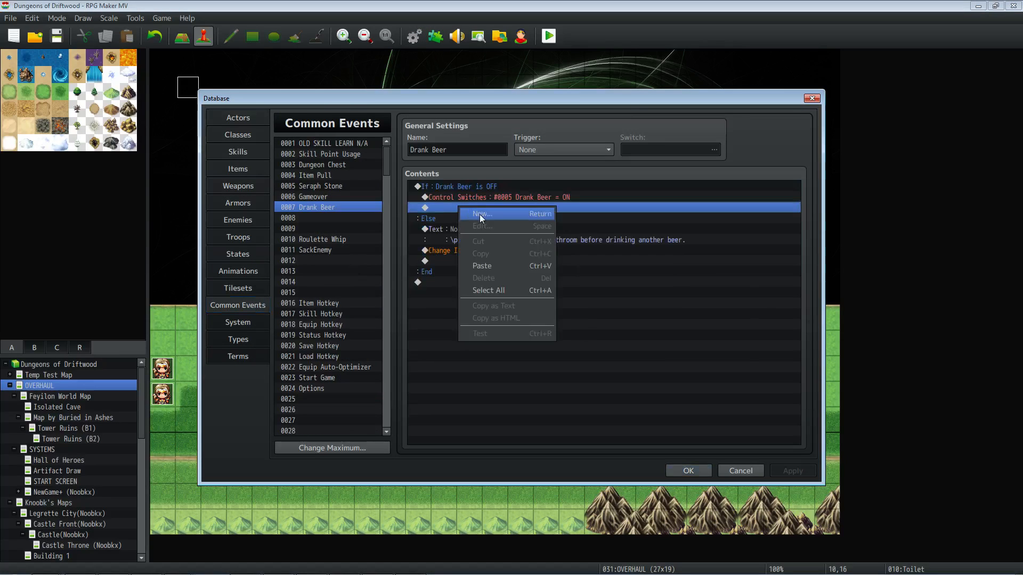
click(479, 215)
click(697, 311)
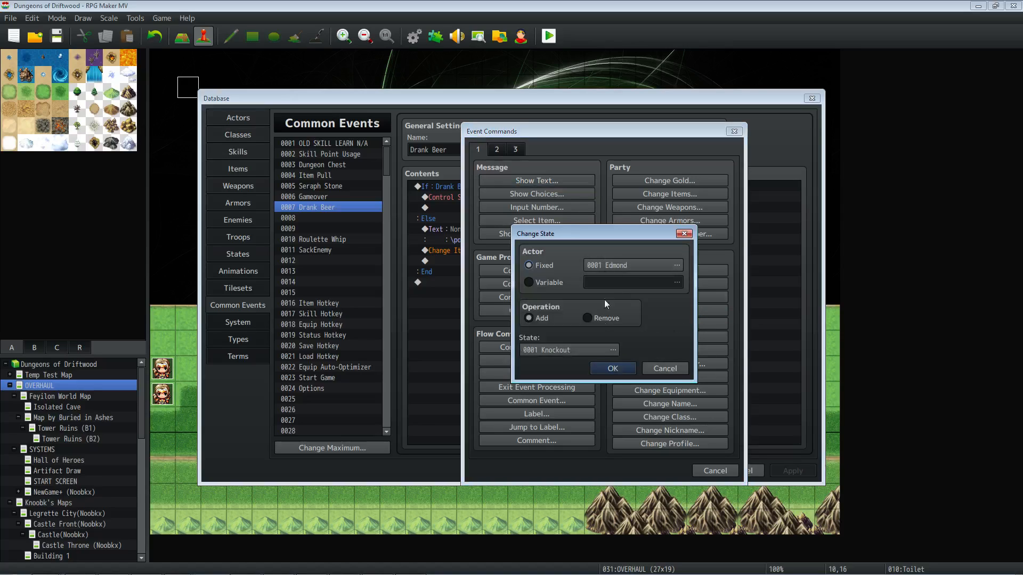
click(667, 368)
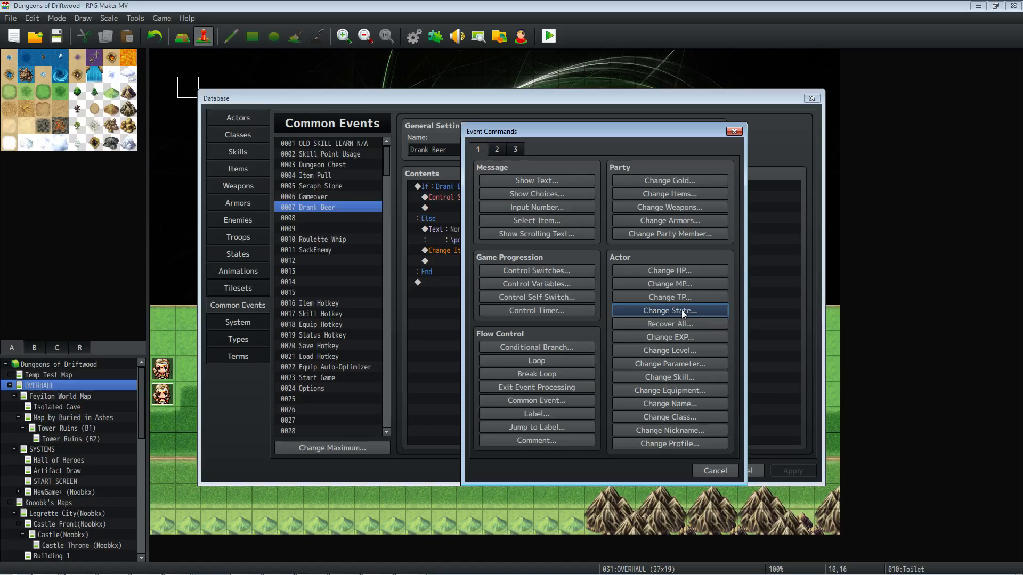
click(691, 363)
click(647, 238)
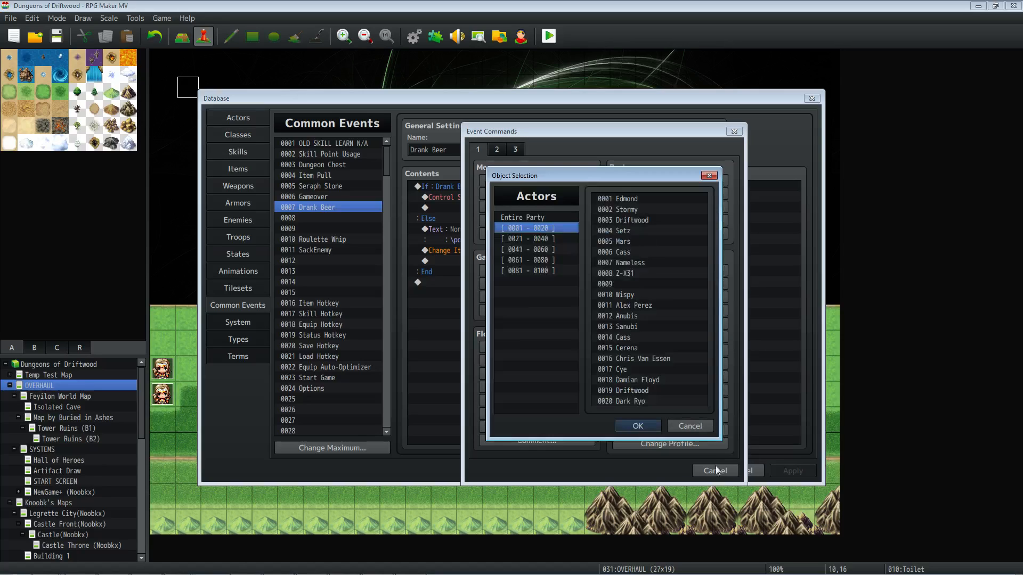
click(696, 425)
key(Escape)
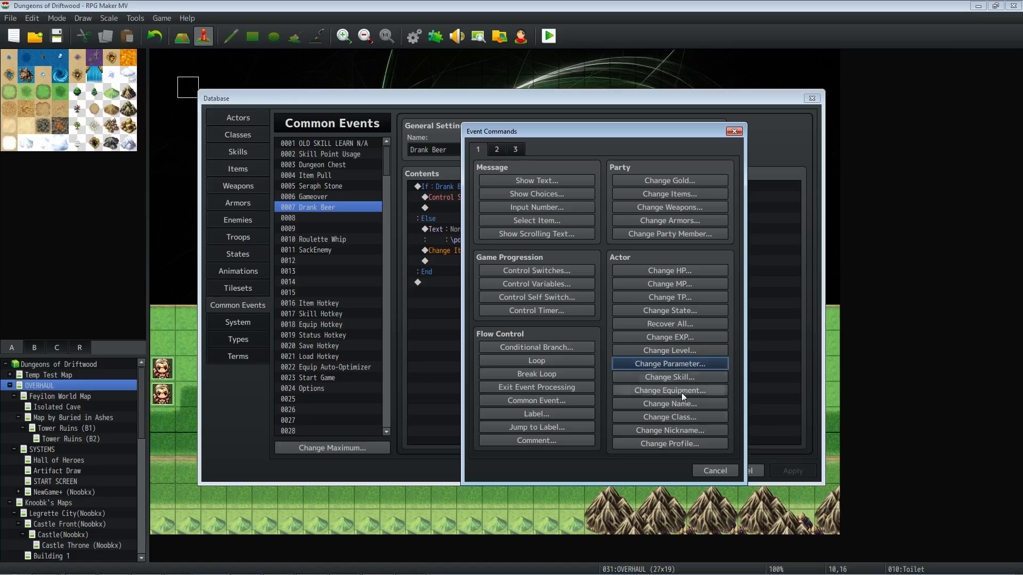
click(714, 470)
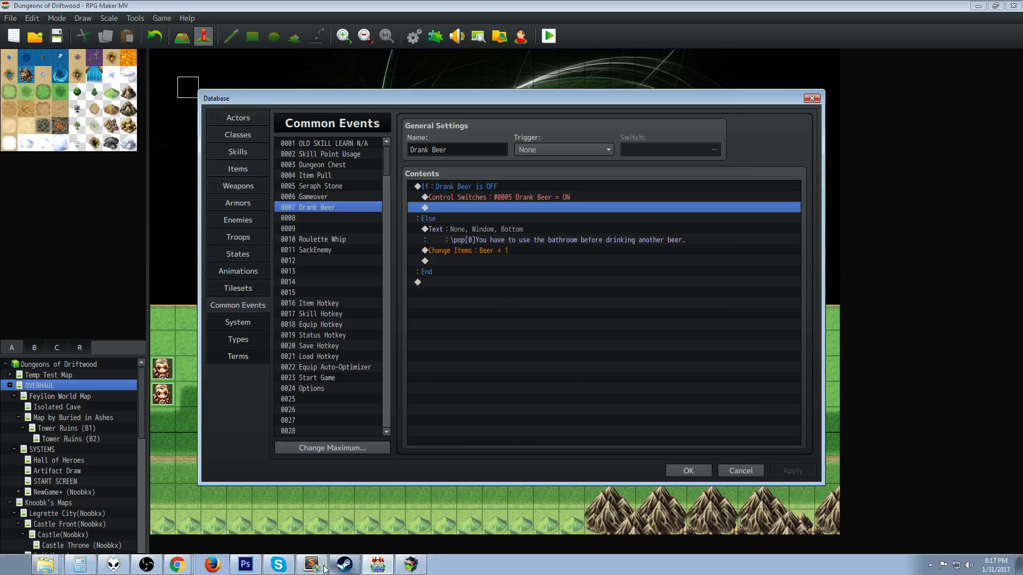
Step: Switch to Sublime Text and examine the notes' loop that checks actors for state 12, adds 5 to parameter 2 and removes the state
click(312, 565)
click(272, 301)
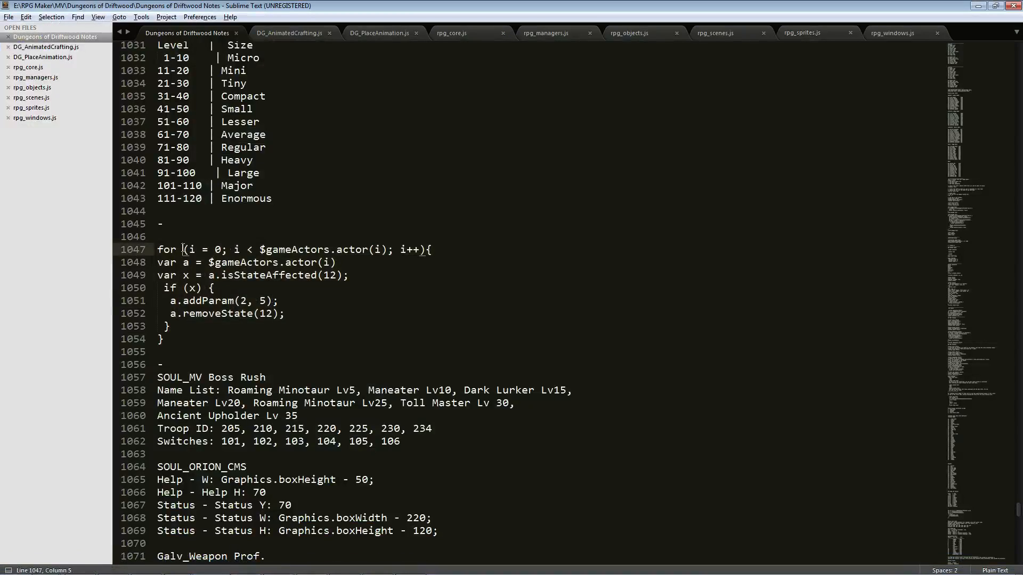
click(236, 262)
drag(311, 262, 225, 265)
drag(286, 250, 357, 277)
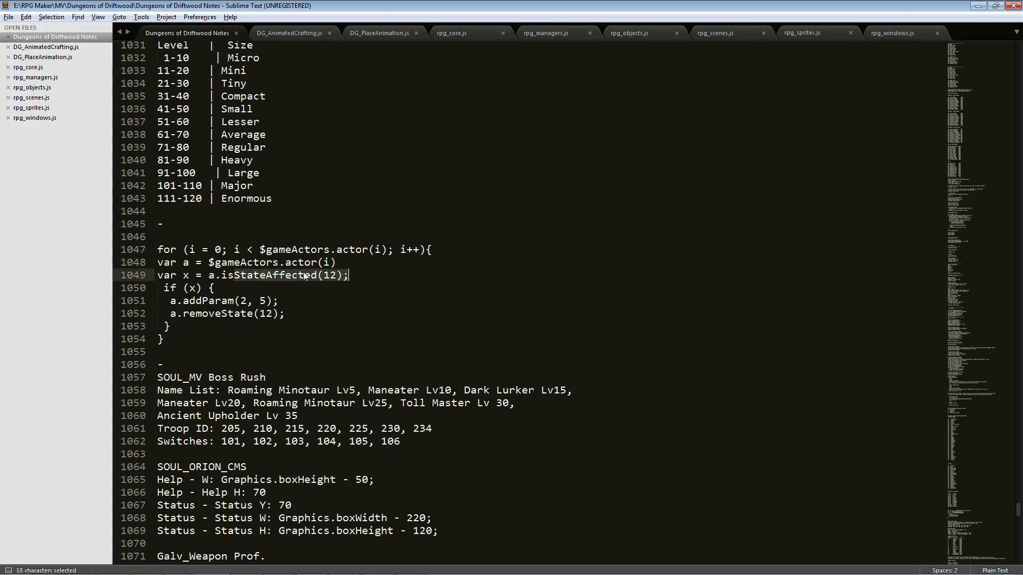
drag(202, 301, 273, 302)
drag(197, 315, 279, 317)
click(226, 331)
drag(184, 343, 149, 255)
click(253, 262)
Step: Switch back to RPG Maker MV and review the Beer item, the DrankBeer state and the Drank Beer common event
mouse_move(181, 571)
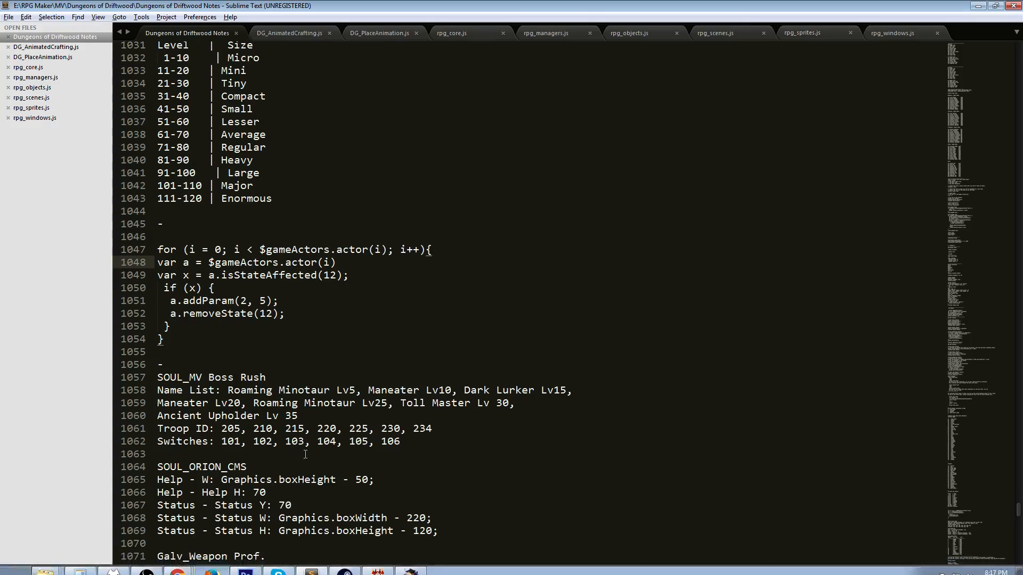
mouse_move(331, 570)
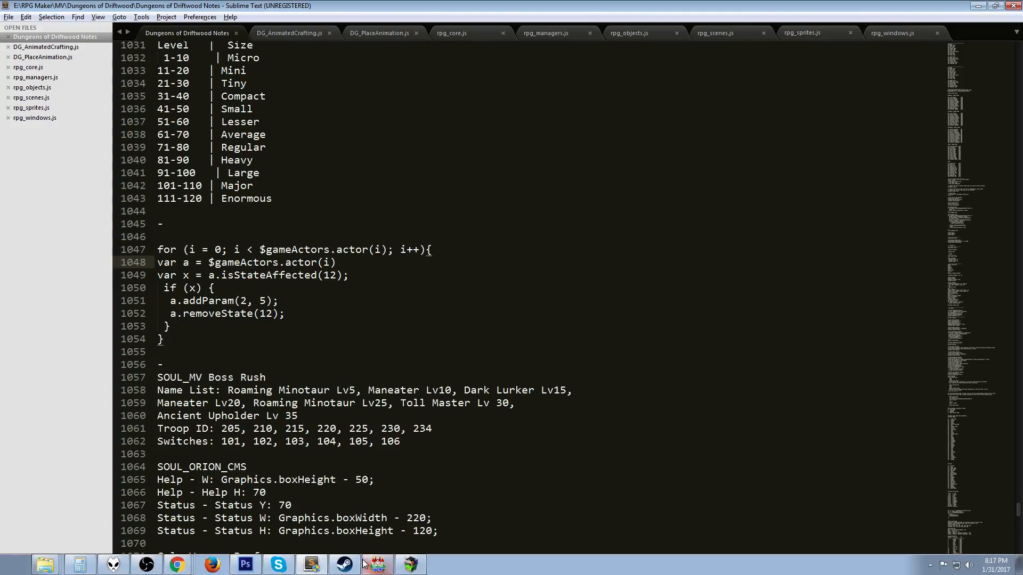
click(411, 566)
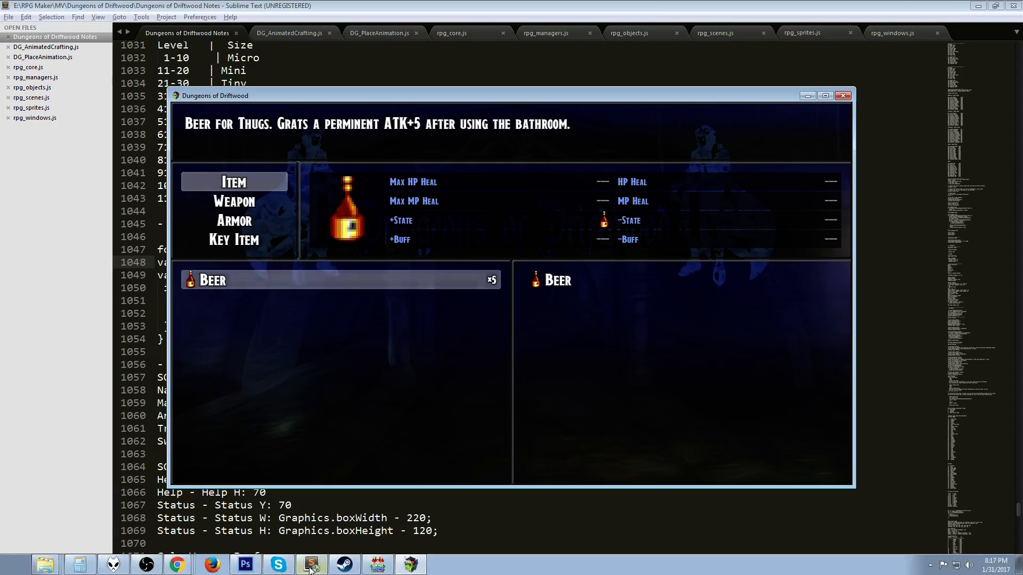
click(379, 566)
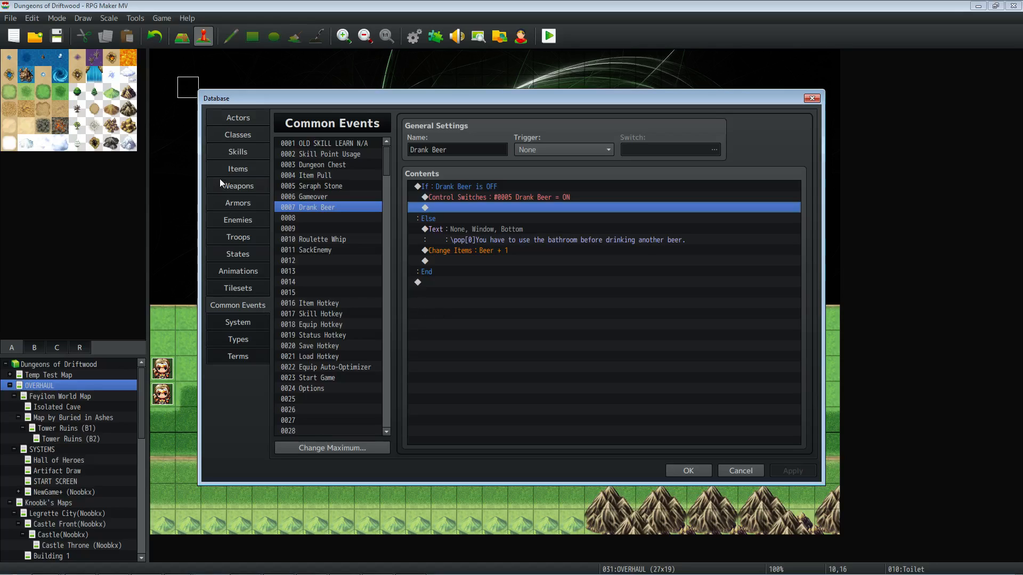
click(238, 169)
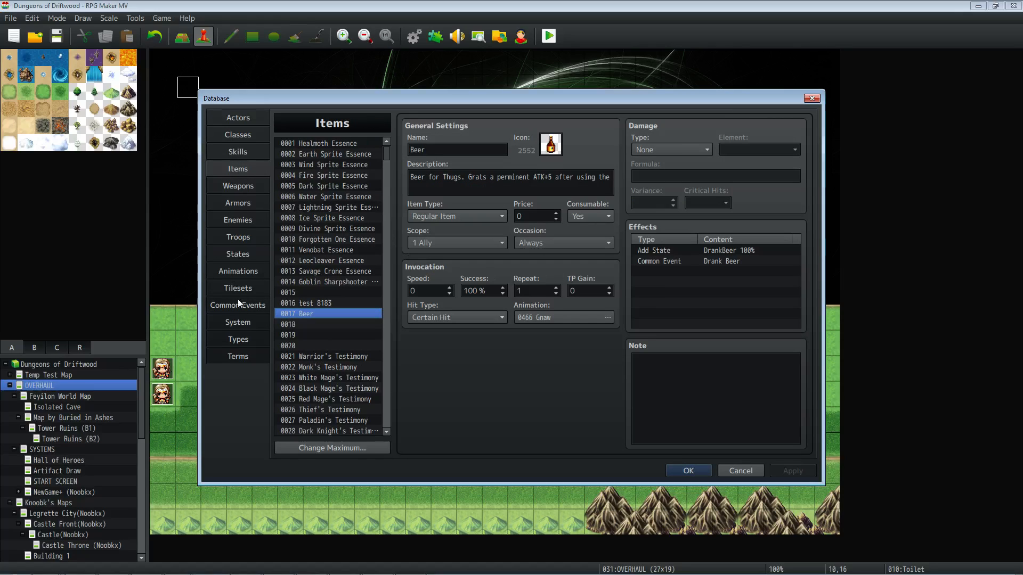
click(244, 257)
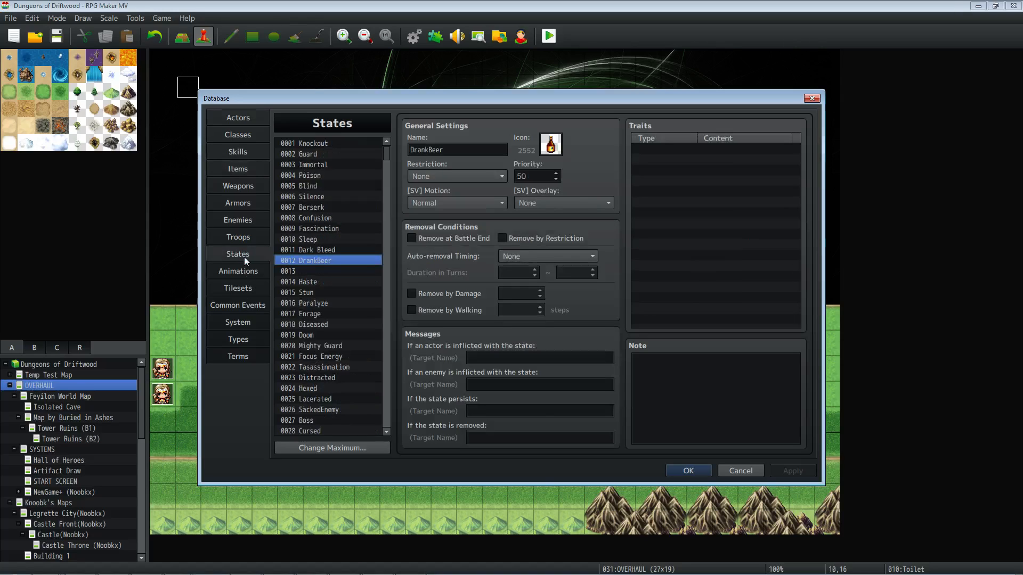
click(240, 306)
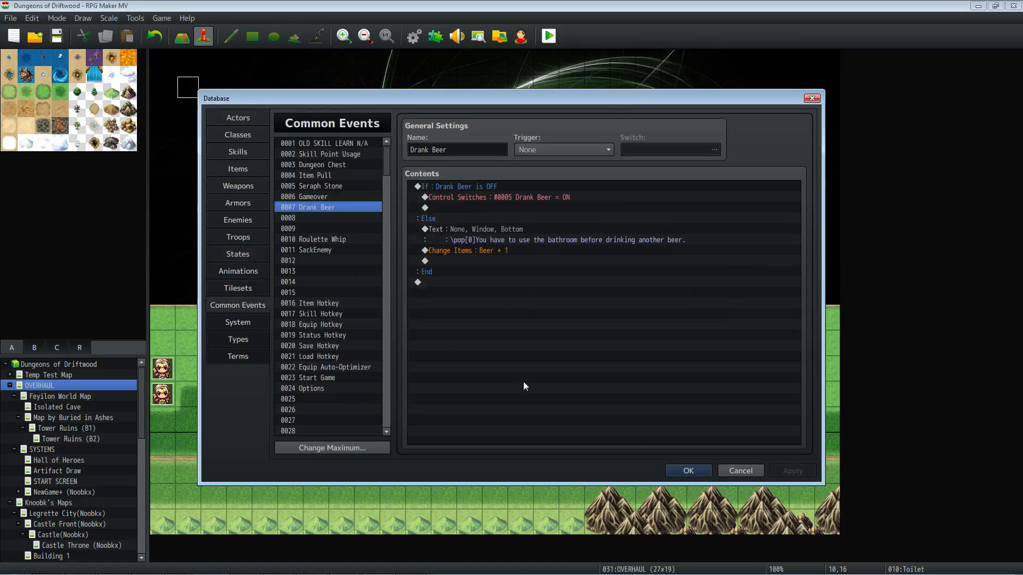
click(680, 471)
Step: Review the Toilet event's main condition, its four actor branches, the Drank Beer switch reset and the Else message
right_click(416, 461)
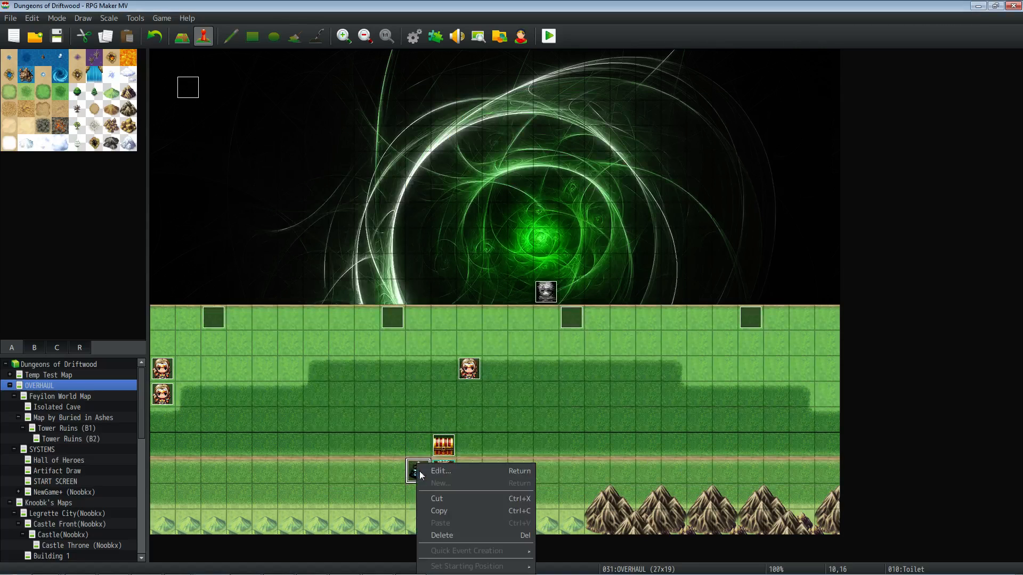
click(442, 474)
click(542, 180)
scroll(543, 184, down, 2)
click(547, 198)
click(548, 252)
scroll(547, 258, down, 4)
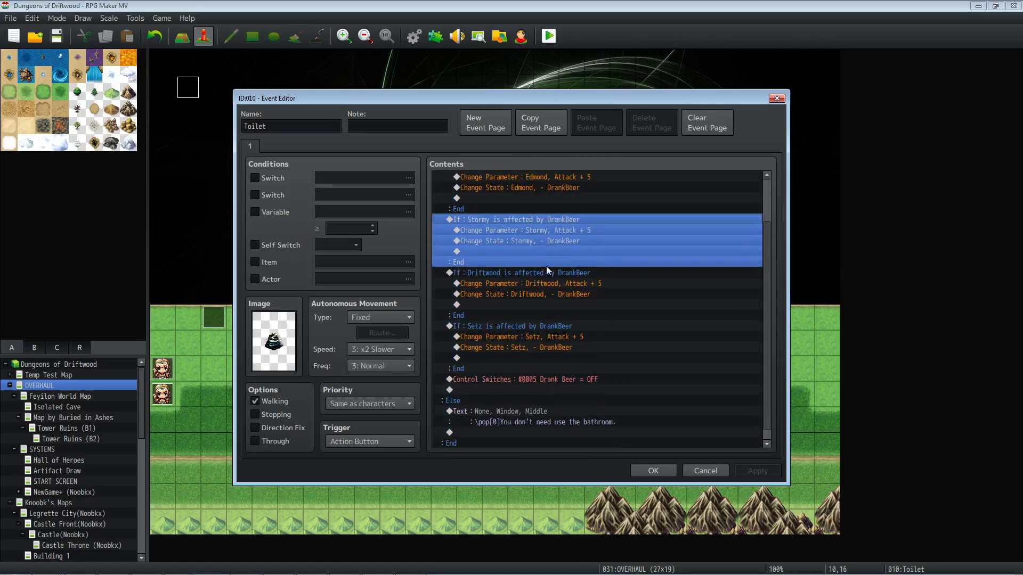
click(545, 268)
click(544, 318)
click(548, 368)
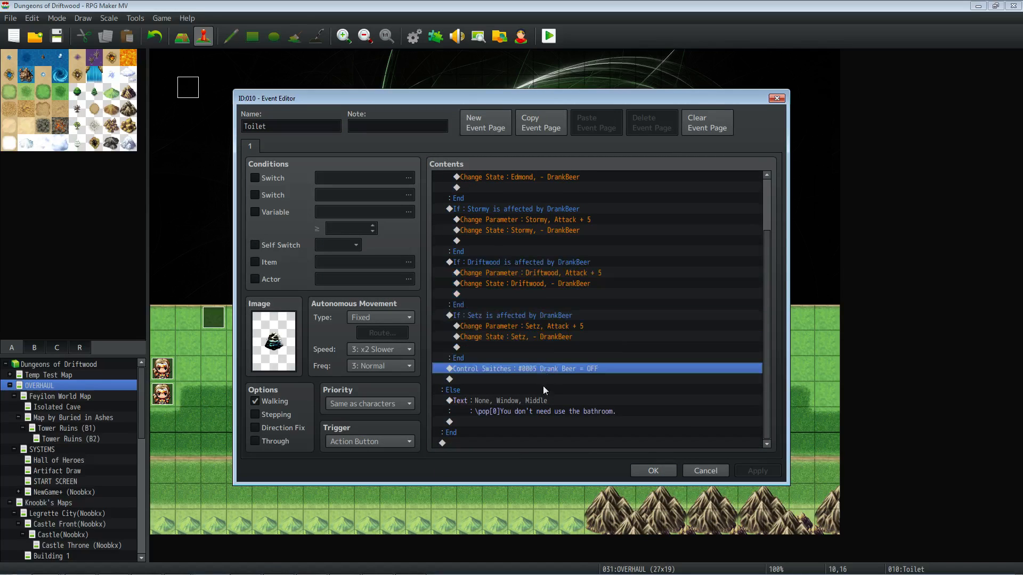
click(539, 406)
click(652, 471)
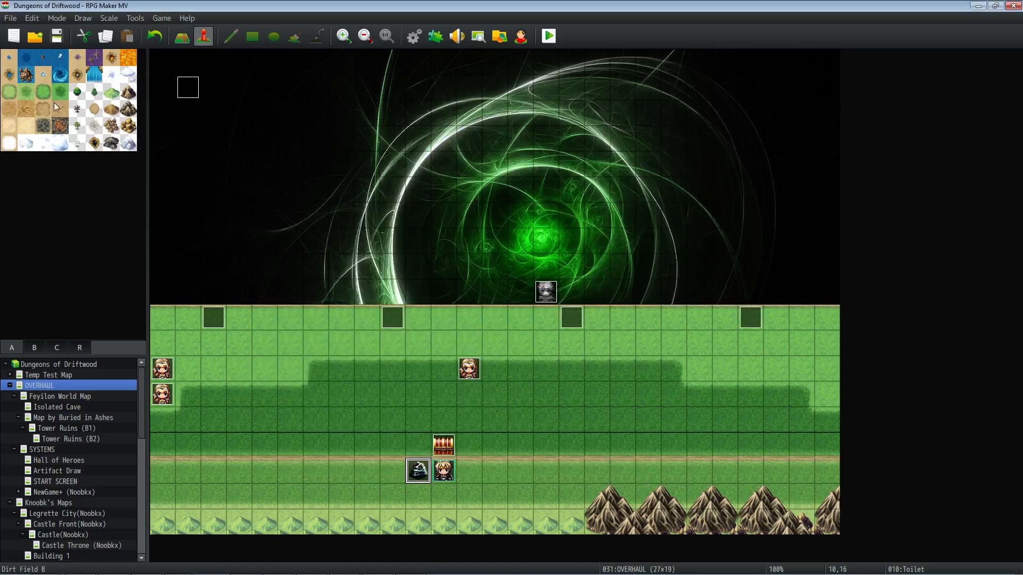